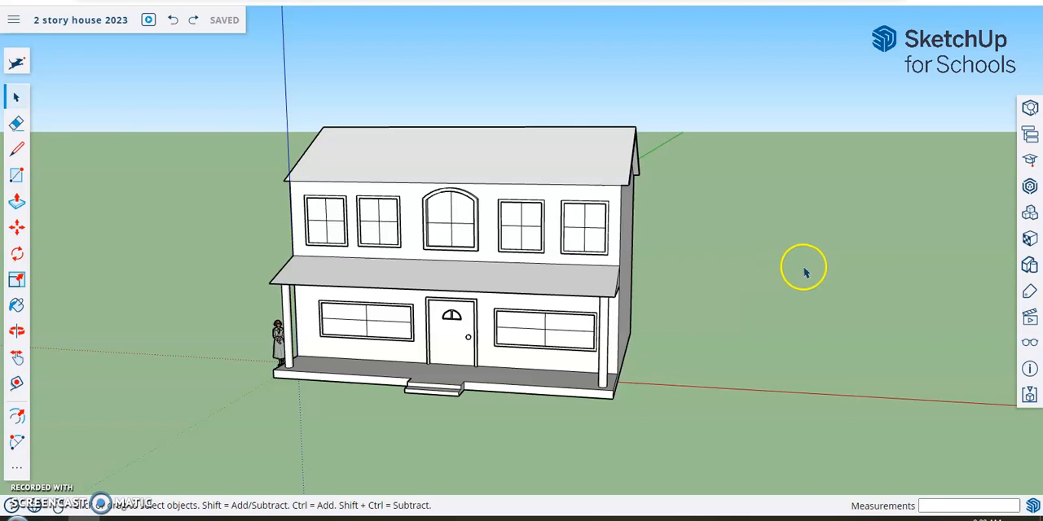
- Draw a line about 37' 5 1/2" long across the full width of the house's back wall, just above its base
middle_click_drag(913, 324, 527, 301)
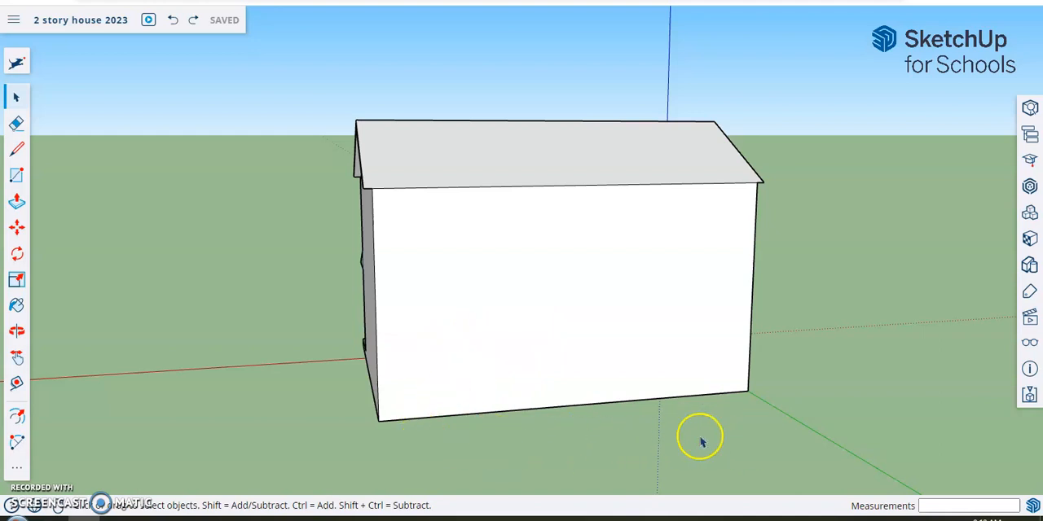
middle_click_drag(538, 434, 542, 388)
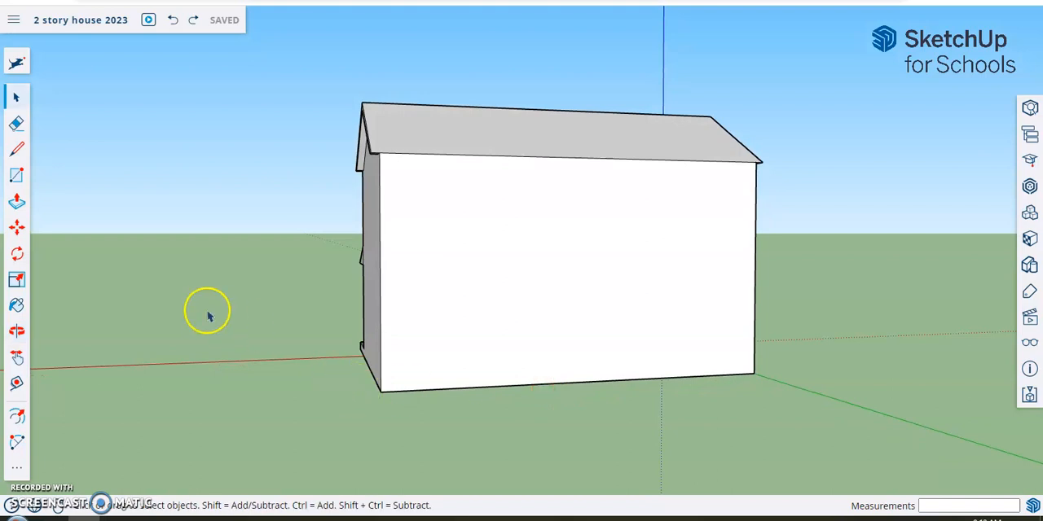
left_click(16, 150)
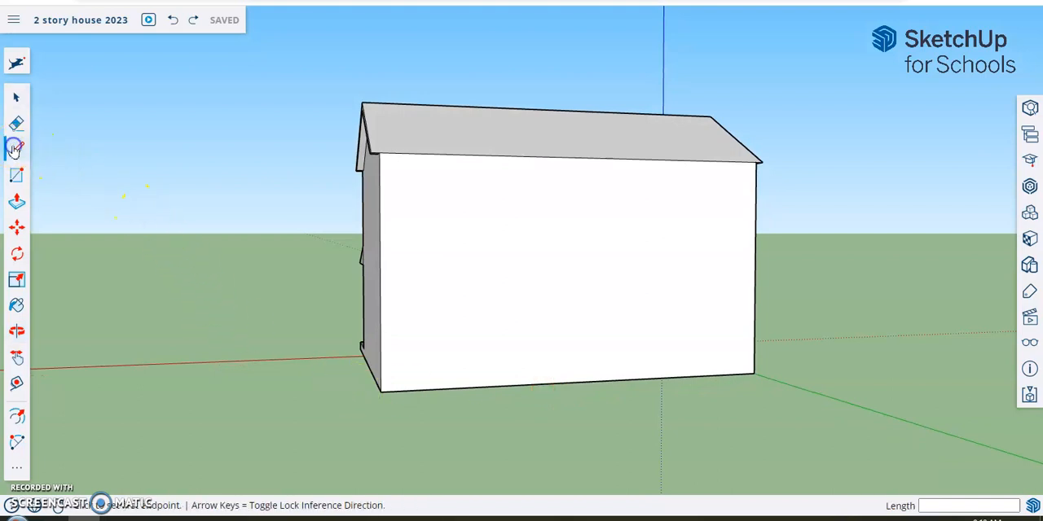
scroll(395, 395, "up", 2)
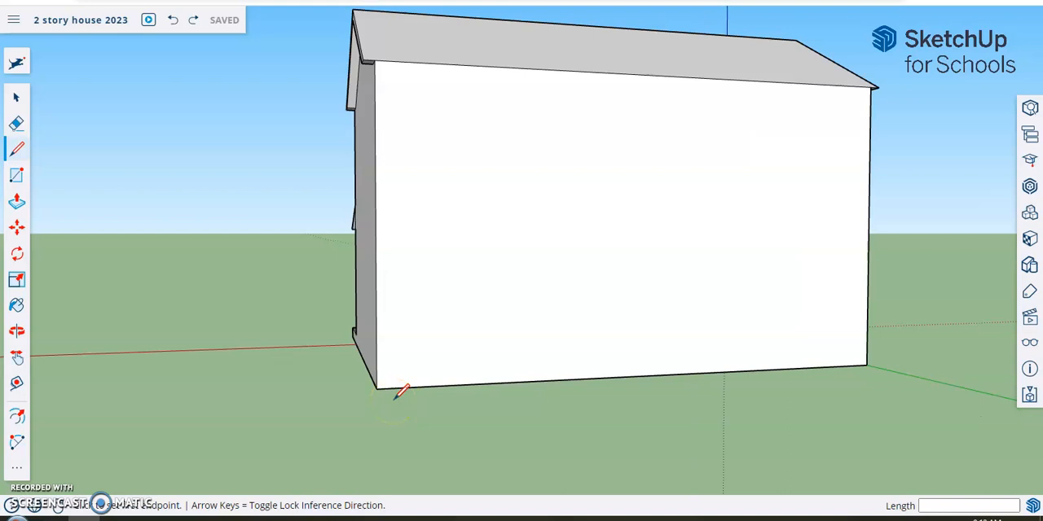
scroll(395, 397, "down", 1)
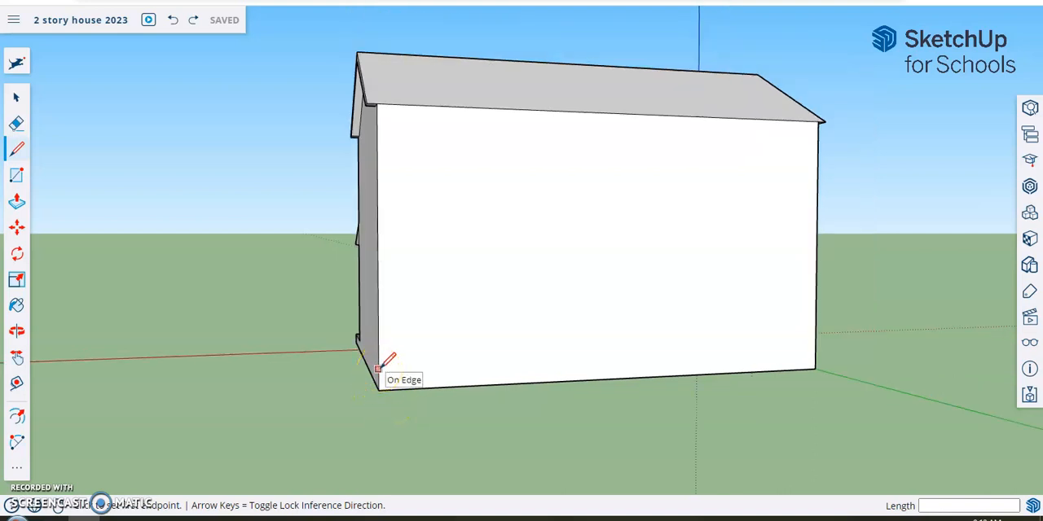
left_click_drag(378, 368, 816, 350)
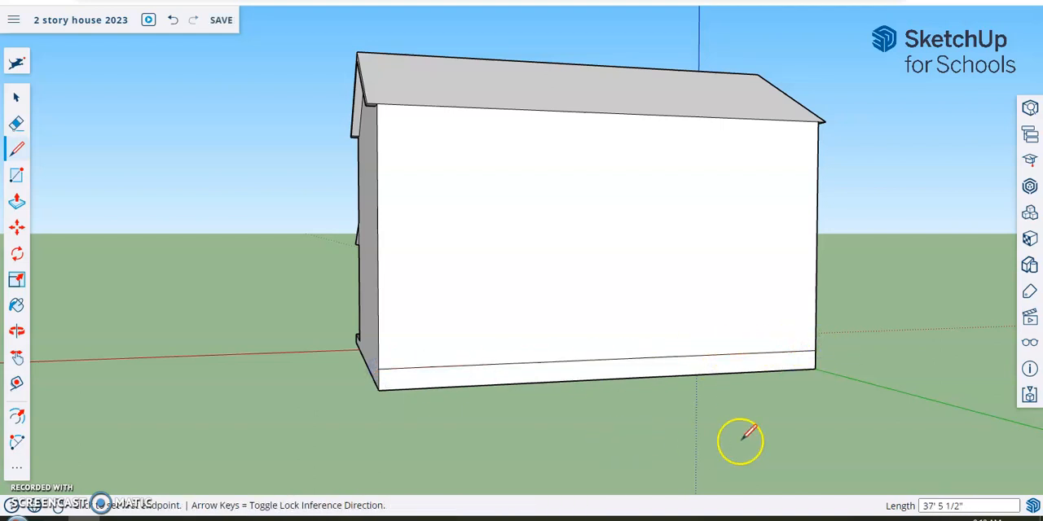
- Push/Pull the narrow strip at the base of the back wall outward about 13' 7" to form a deck
left_click(16, 202)
left_click_drag(611, 367, 666, 430)
left_click(673, 434)
middle_click_drag(432, 428, 503, 465)
scroll(504, 465, "down", 4)
middle_click_drag(677, 465, 644, 450)
scroll(654, 449, "up", 2)
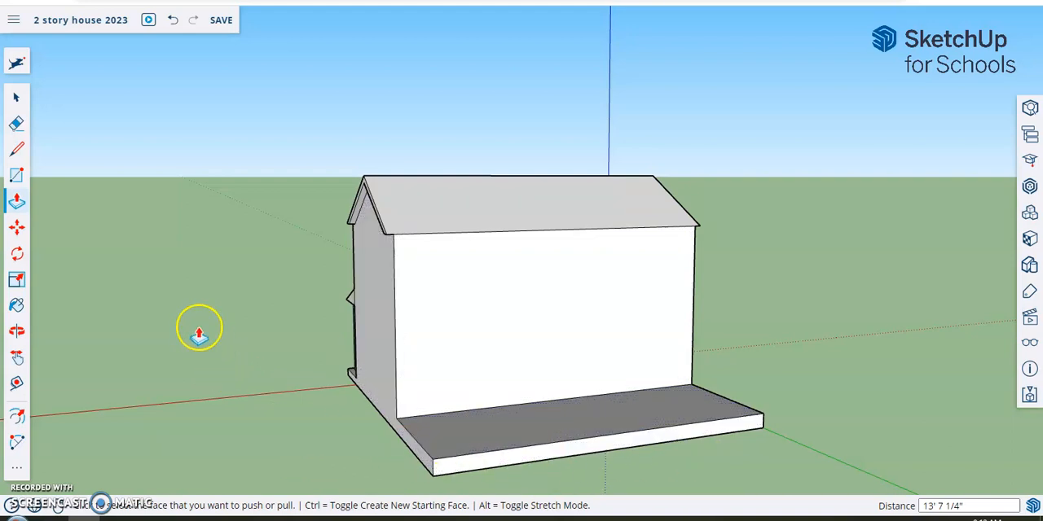
- Draw two vertical lines about 1' 7" tall and 6' 6" apart on the deck's front face, left of its centre, for a step
left_click(22, 152)
middle_click_drag(608, 477, 529, 477)
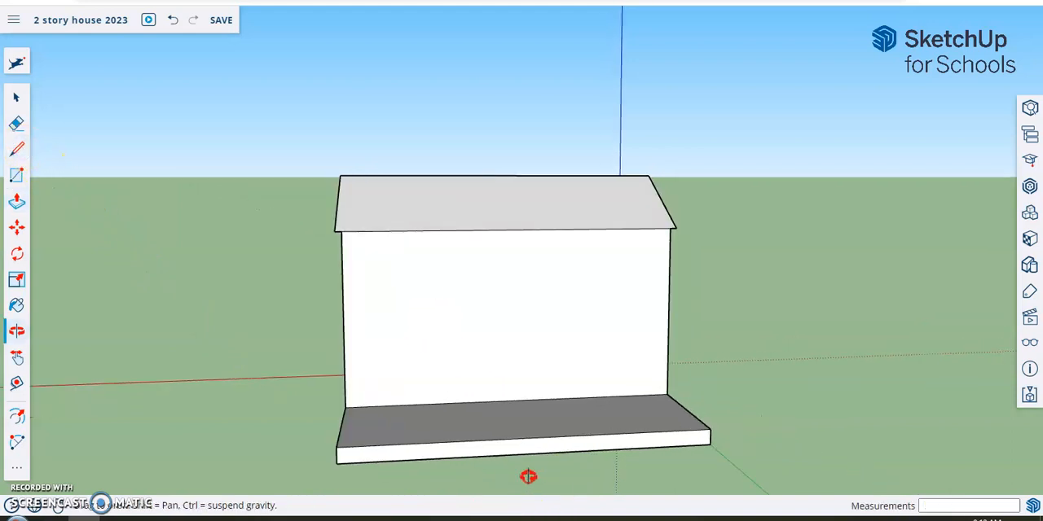
scroll(529, 477, "up", 1)
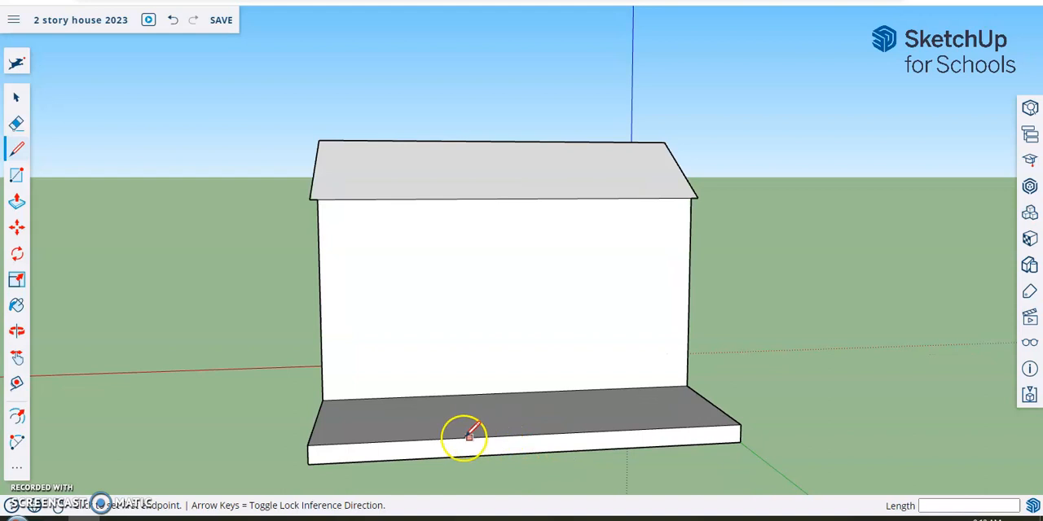
left_click(405, 439)
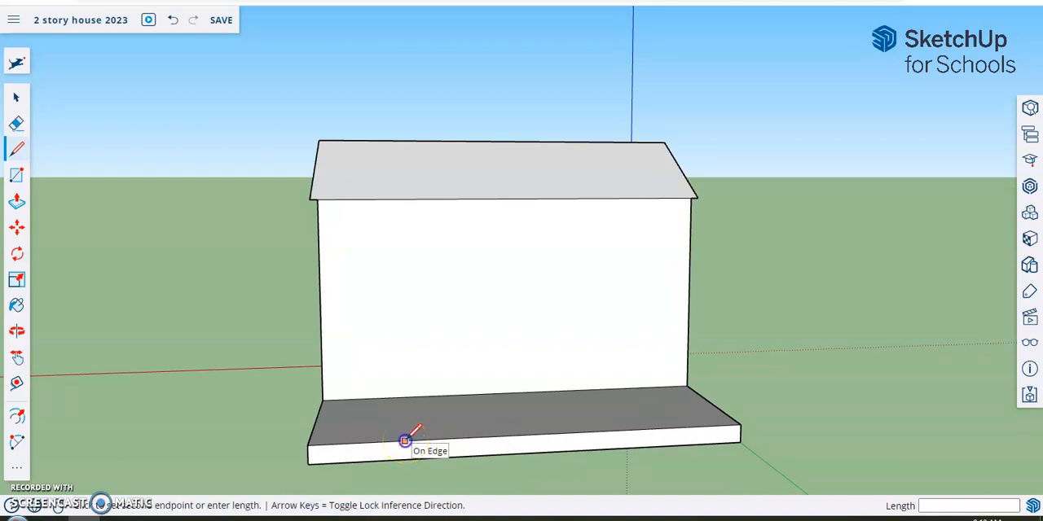
left_click(405, 459)
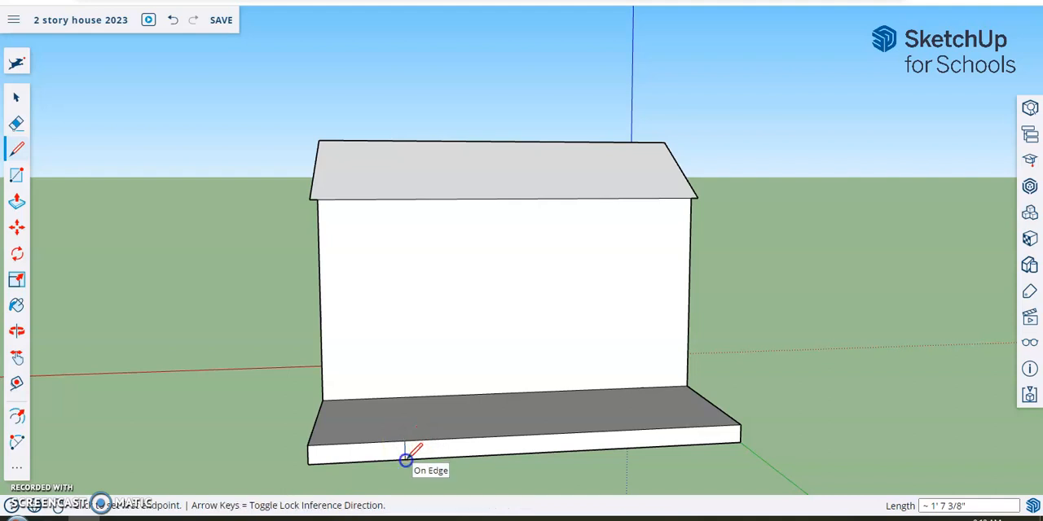
scroll(480, 440, "up", 2)
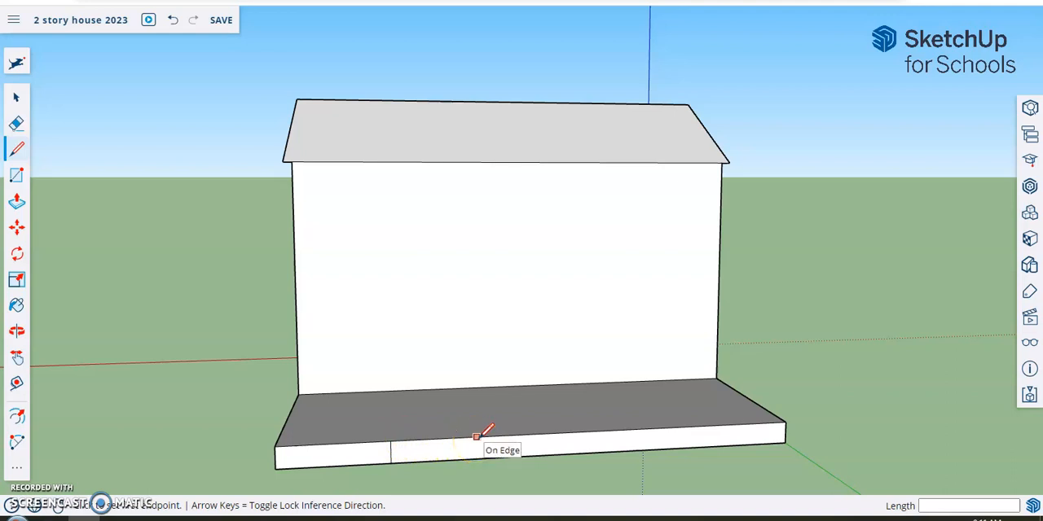
left_click(482, 436)
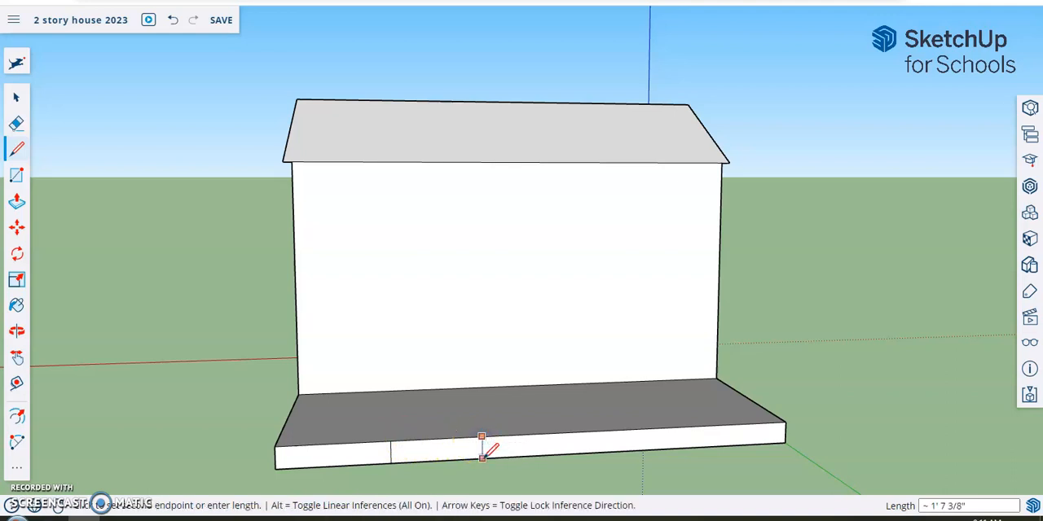
left_click(482, 458)
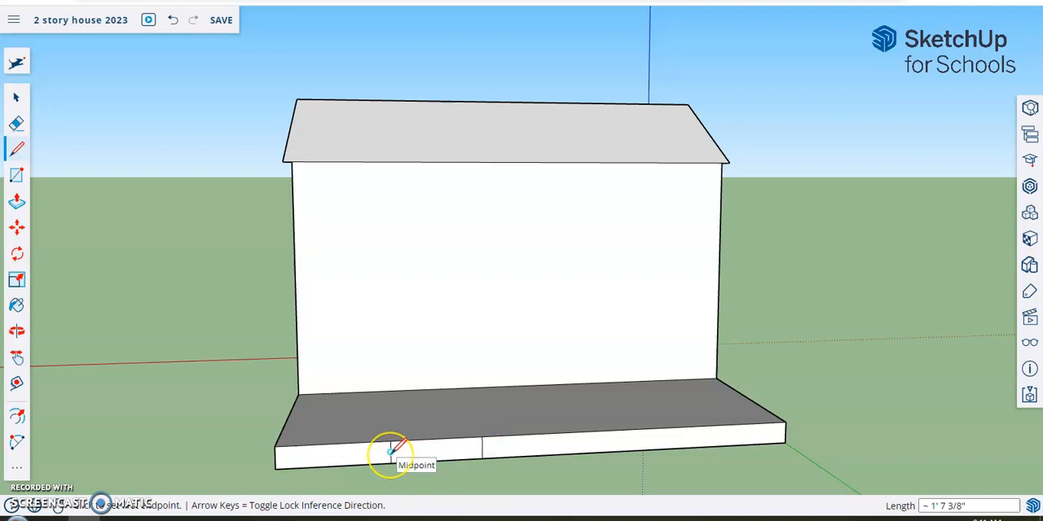
- Connect the midpoints of the two vertical lines on the deck's front face with a line about 6' 6" long
scroll(391, 450, "up", 1)
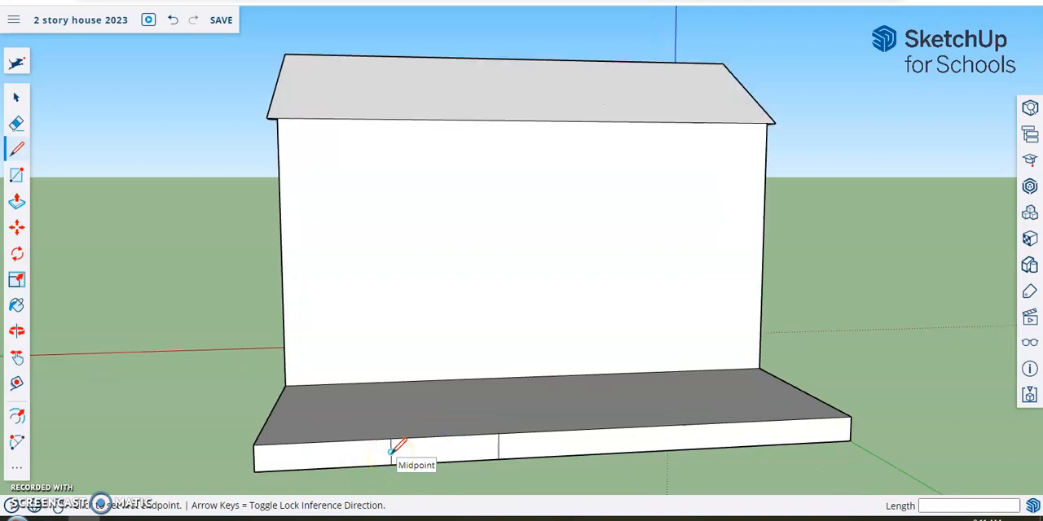
left_click(391, 451)
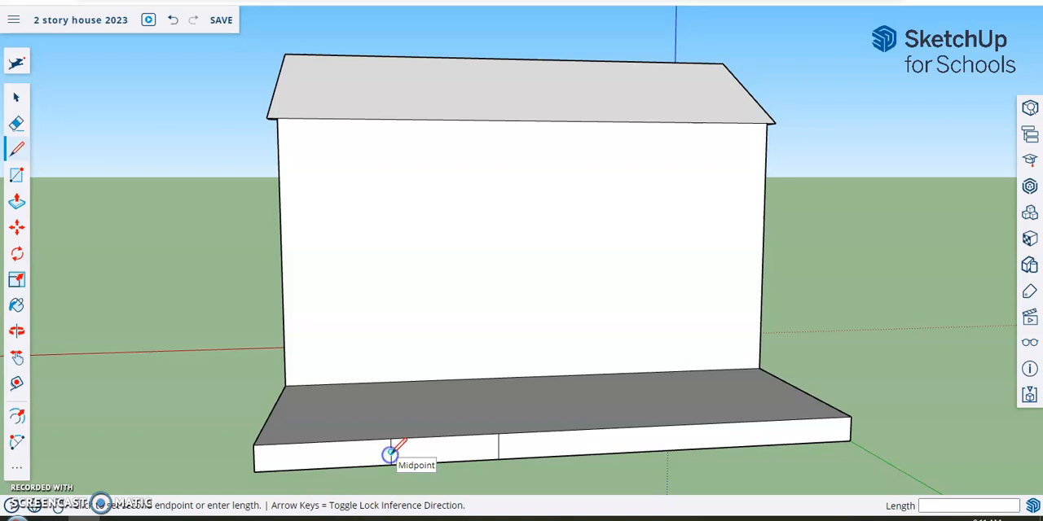
left_click(498, 447)
- Push the upper step rectangle about 1' 3" into the deck and pull the lower one out about 1' 3" to form steps
middle_click_drag(473, 481, 517, 459)
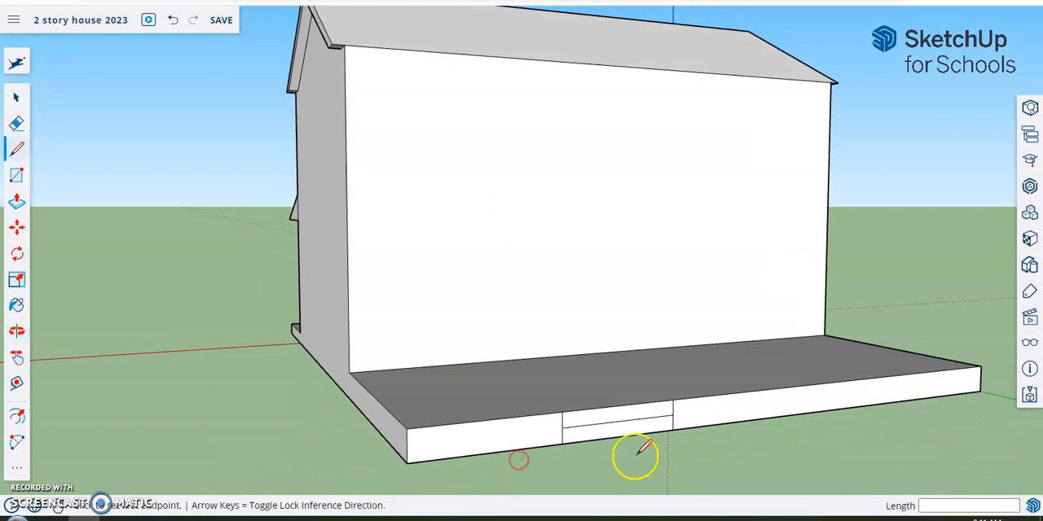
scroll(635, 456, "down", 2)
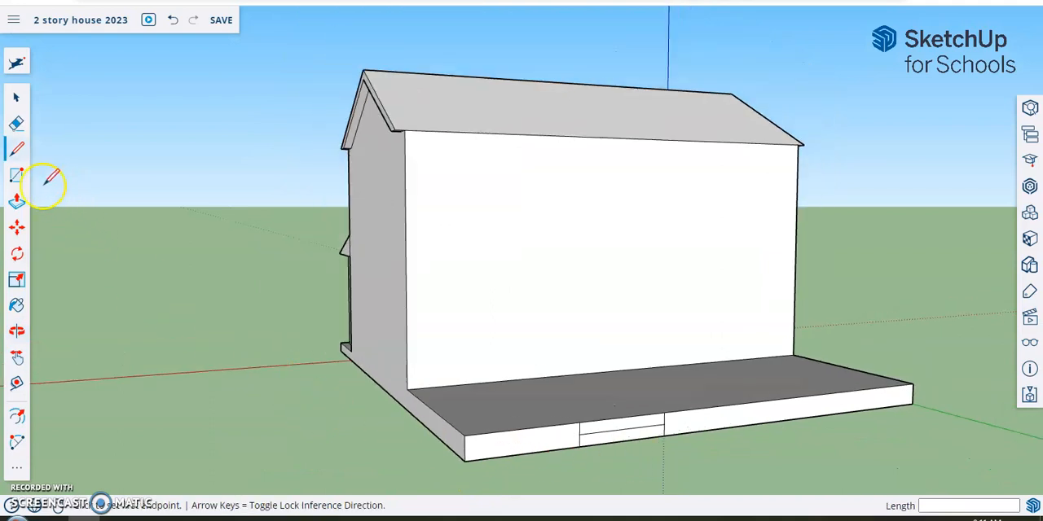
left_click(17, 202)
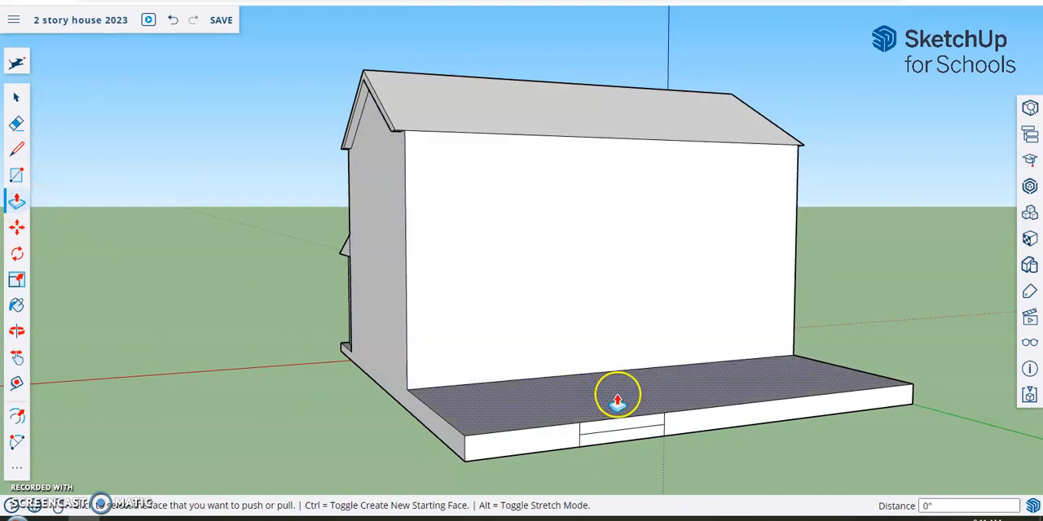
left_click(614, 434)
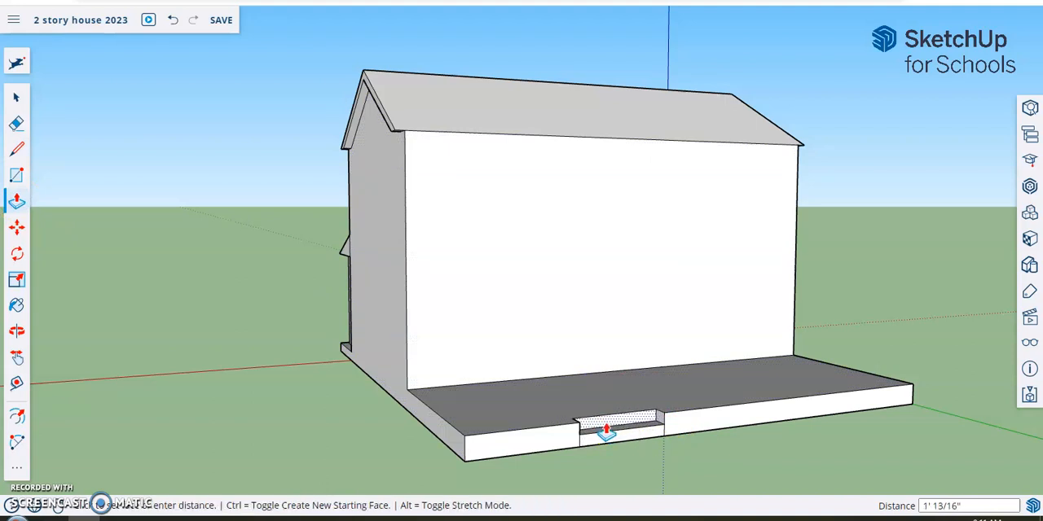
left_click(605, 429)
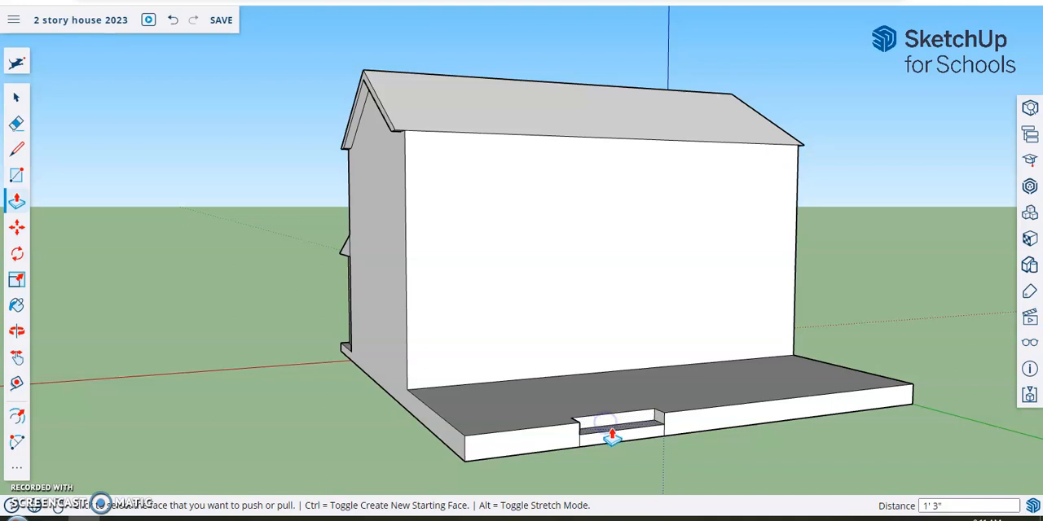
left_click(613, 440)
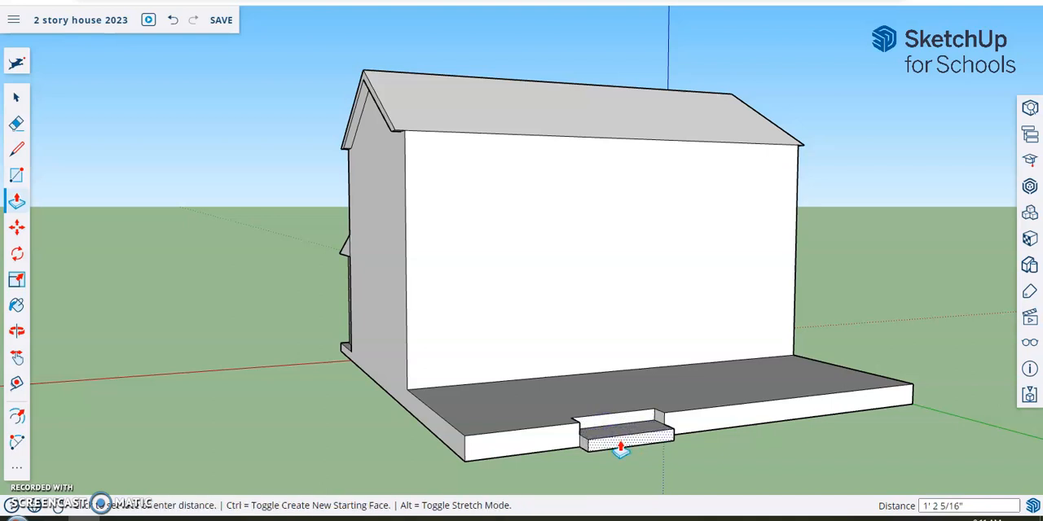
left_click(621, 446)
- Draw a rectangle about 8' high for a double door on the back wall, with its base on the deck behind the steps
middle_click_drag(880, 447, 815, 447)
key("p")
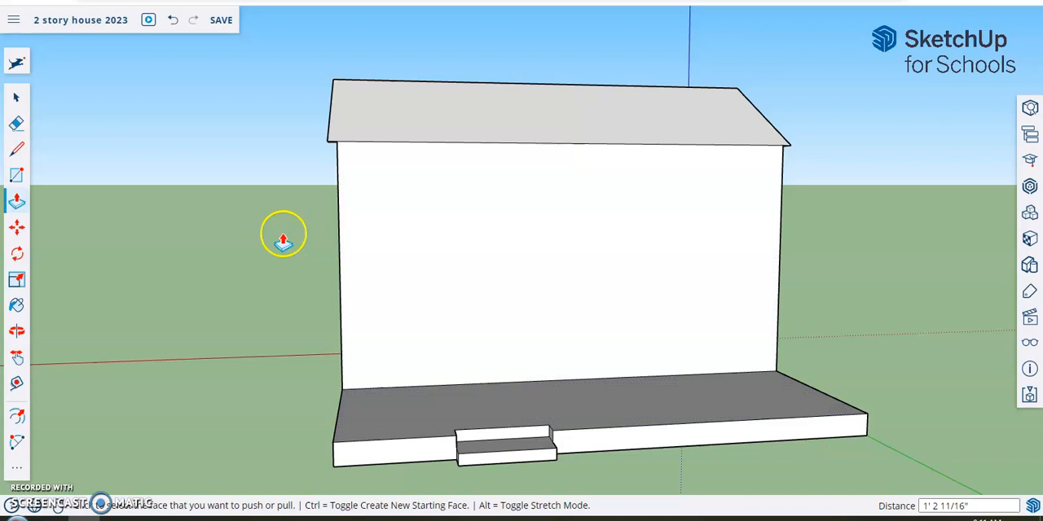
left_click(18, 175)
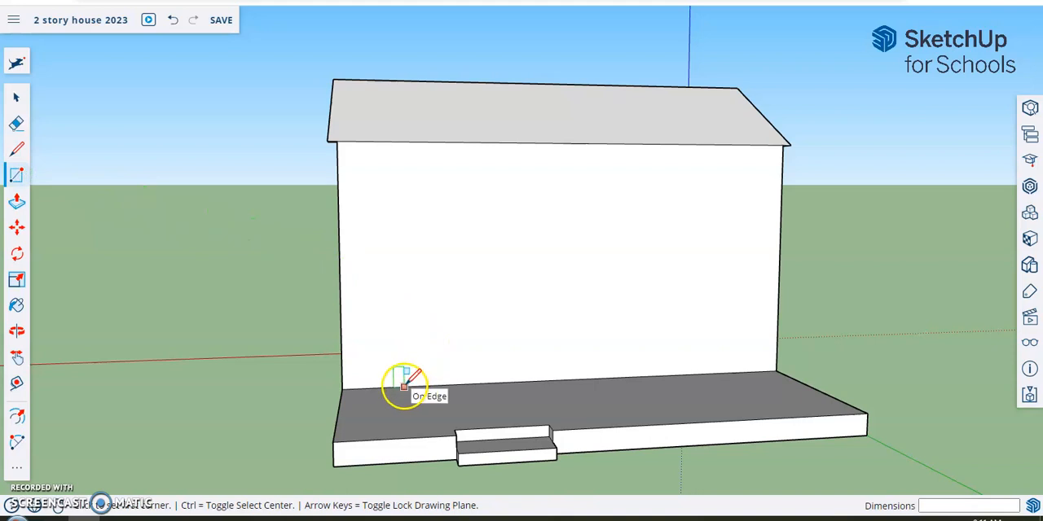
left_click_drag(404, 386, 565, 285)
- Split the door rectangle in half with a vertical line about 8' long from the midpoint of its top edge to the deck
middle_click_drag(901, 318, 675, 321)
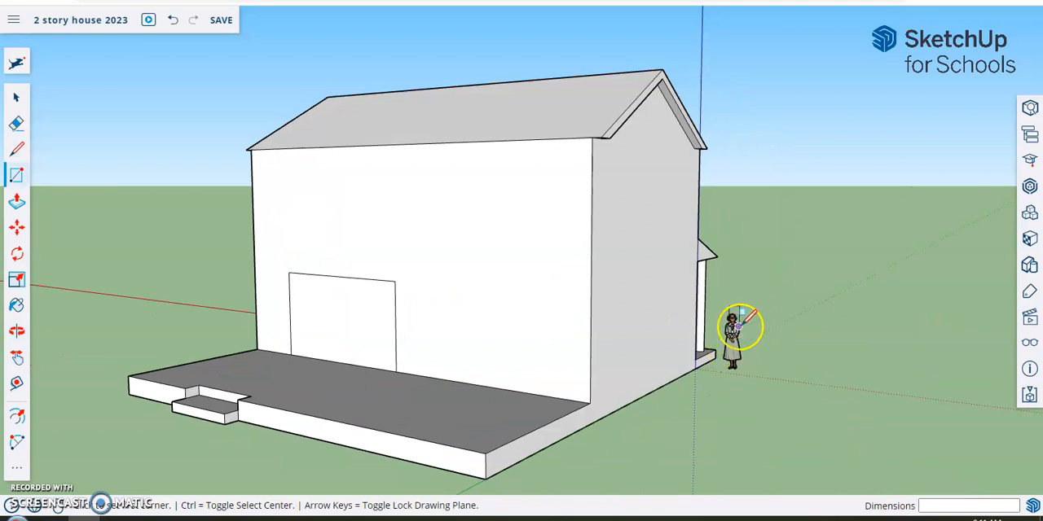
middle_click_drag(316, 331, 536, 361)
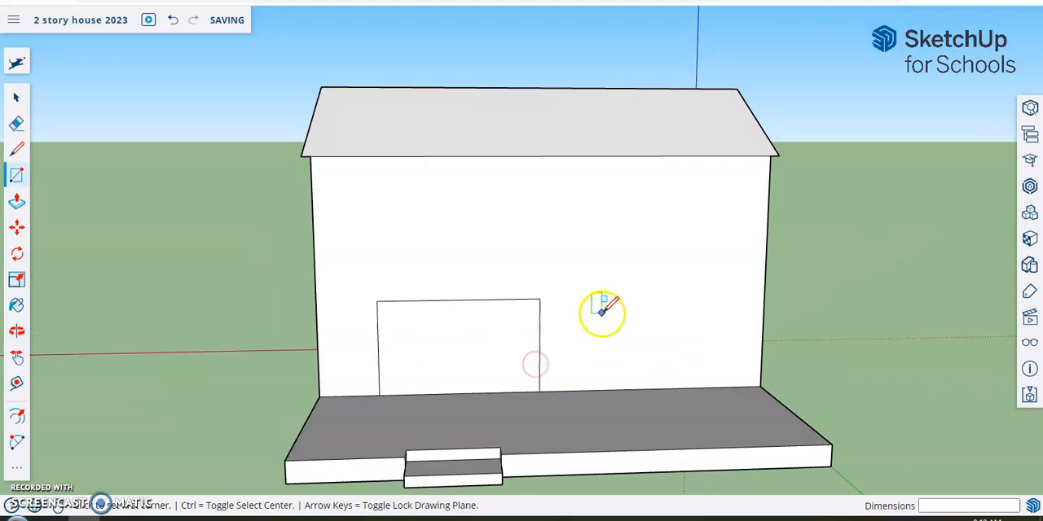
left_click(18, 151)
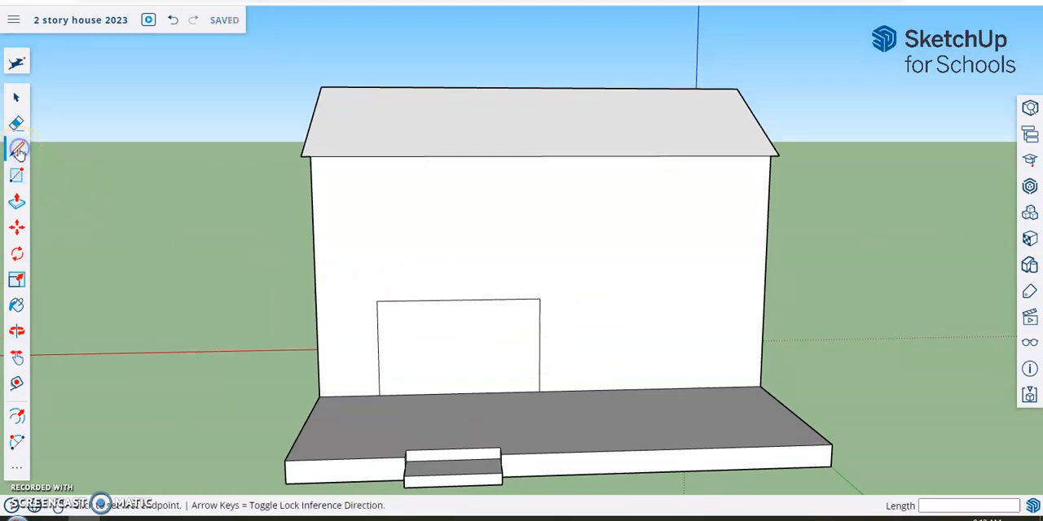
left_click(459, 300)
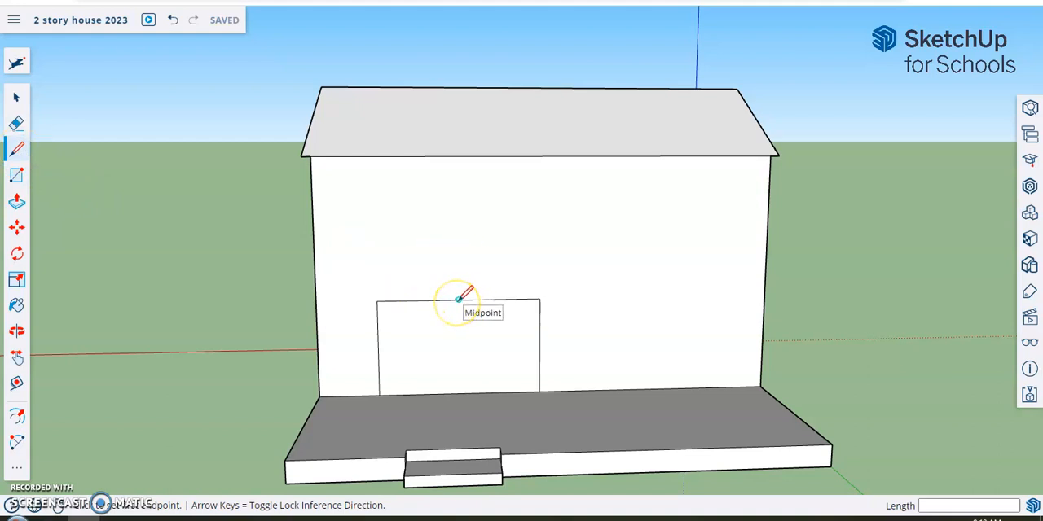
left_click(459, 300)
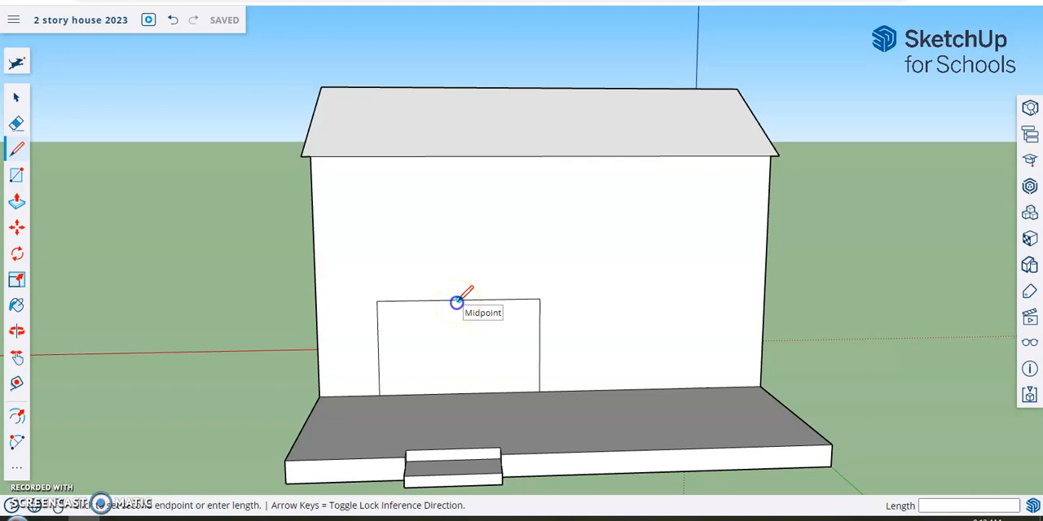
left_click(462, 392)
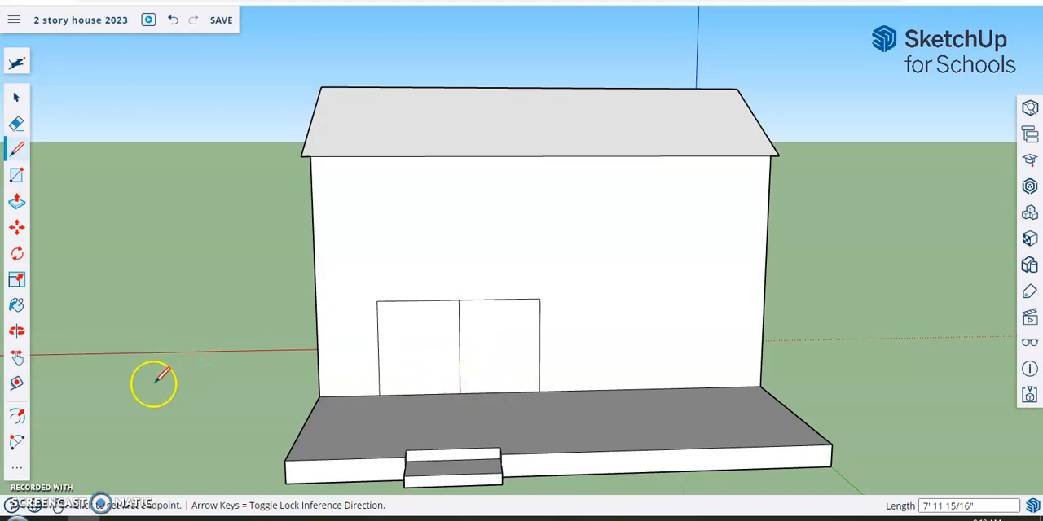
- Offset the outlines of both door panels inward to form narrow frames, using about 4" for the left panel
left_click(18, 470)
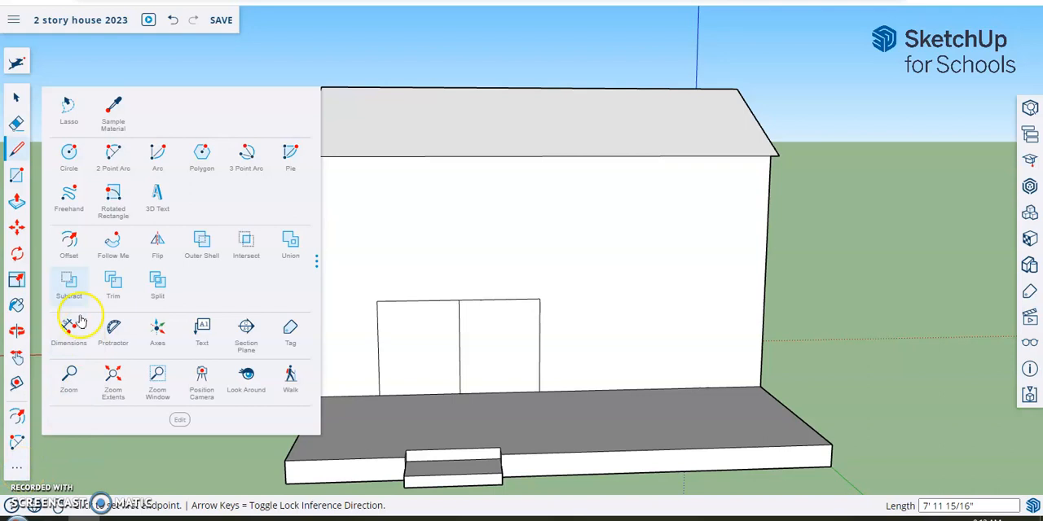
left_click(70, 241)
left_click(406, 351)
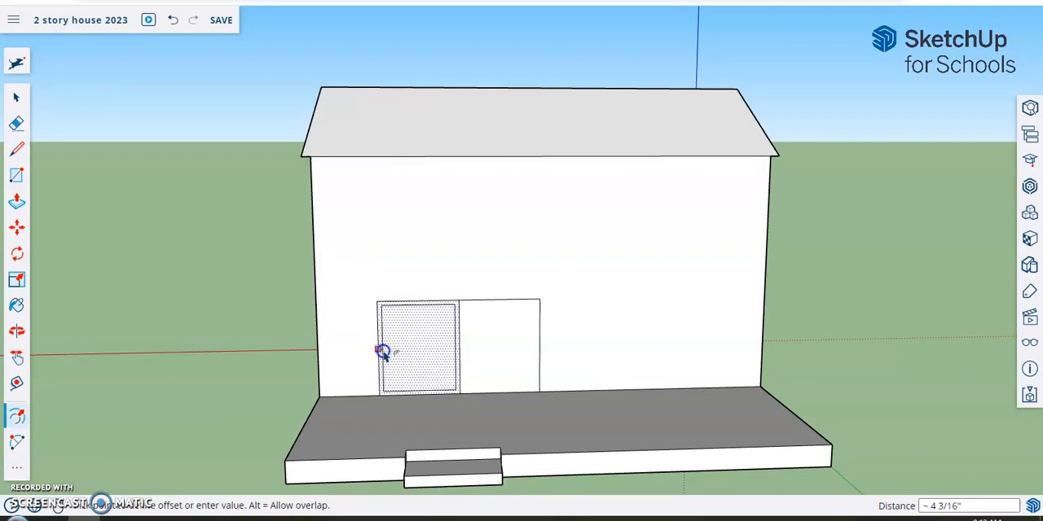
left_click(383, 351)
left_click(468, 345)
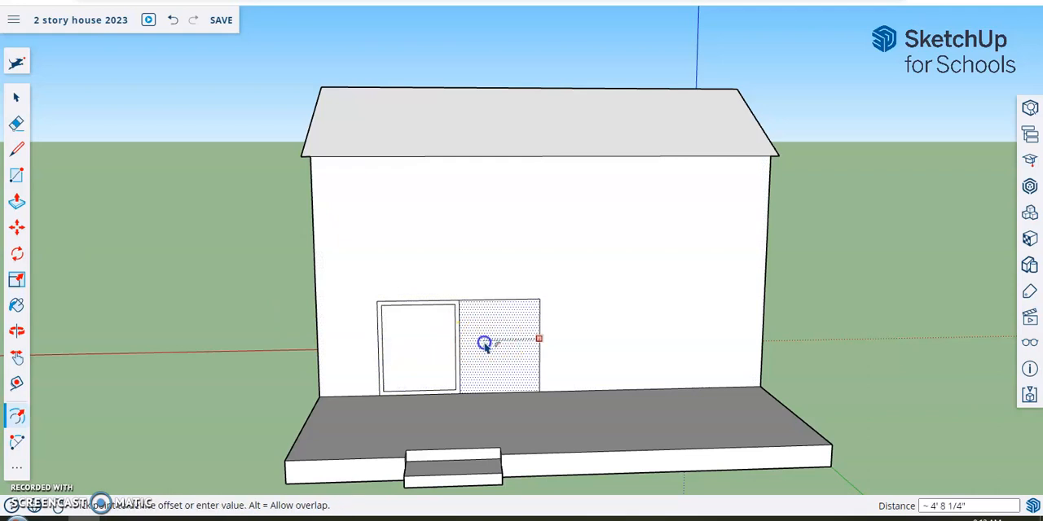
left_click(523, 316)
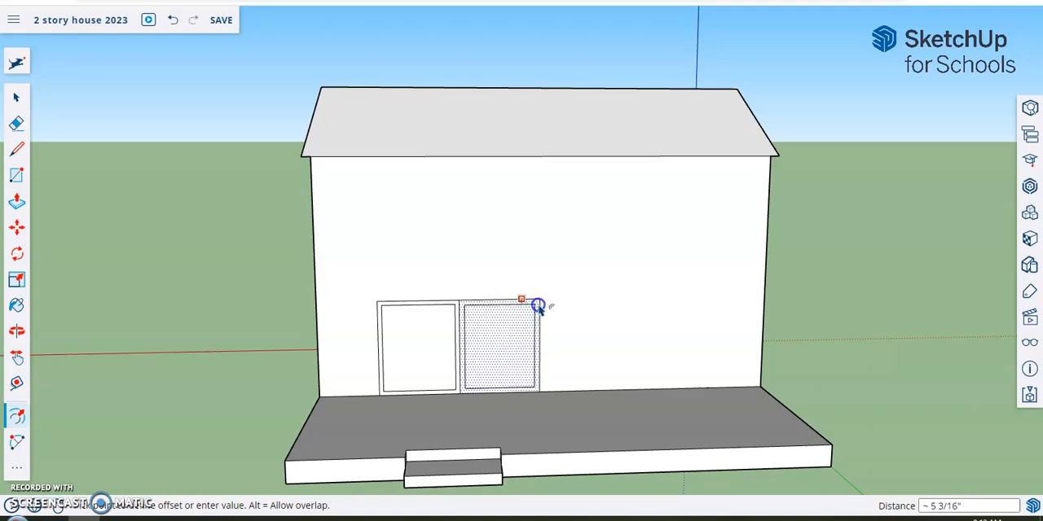
left_click(539, 303)
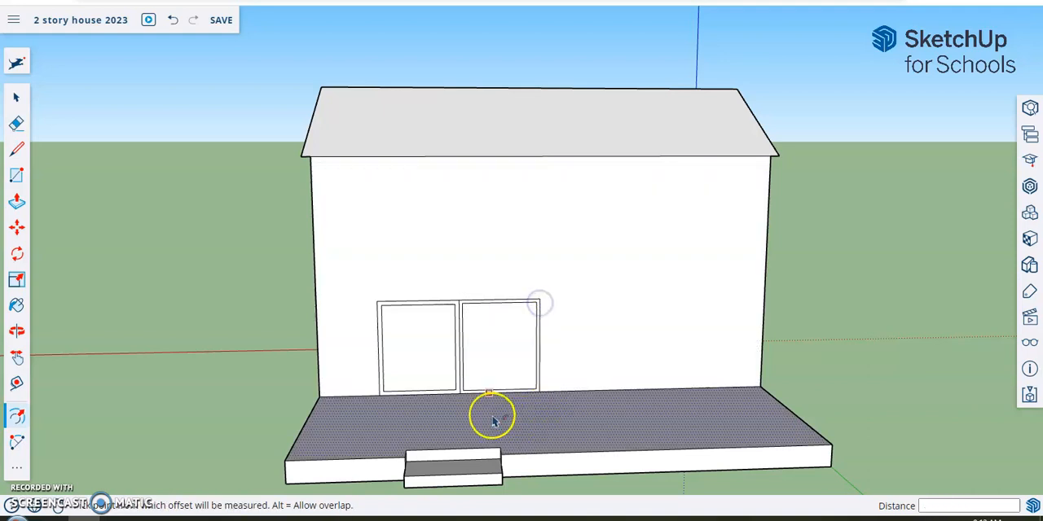
- Draw short vertical lines about 4" long from the lower corners of both inner door outlines down to the deck
scroll(492, 419, "up", 2)
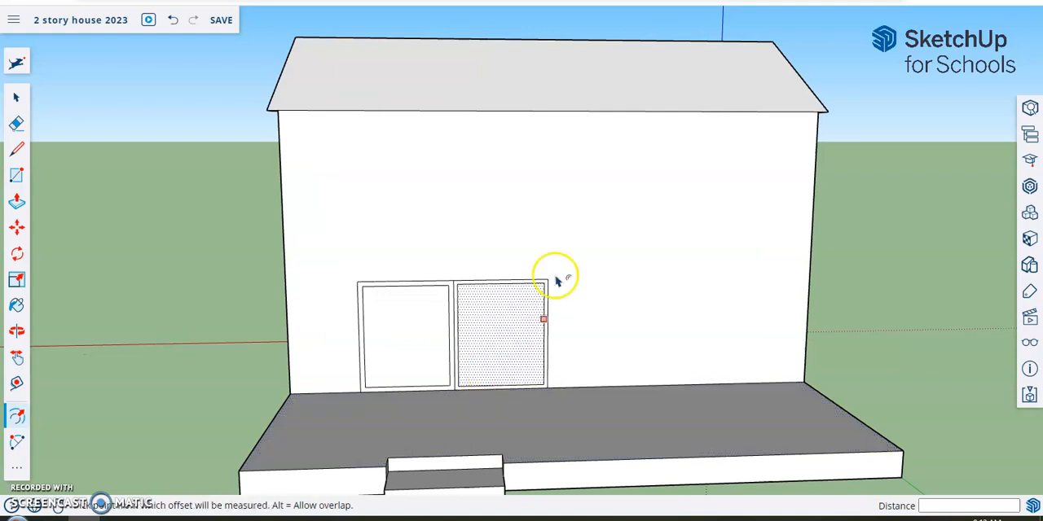
left_click(17, 148)
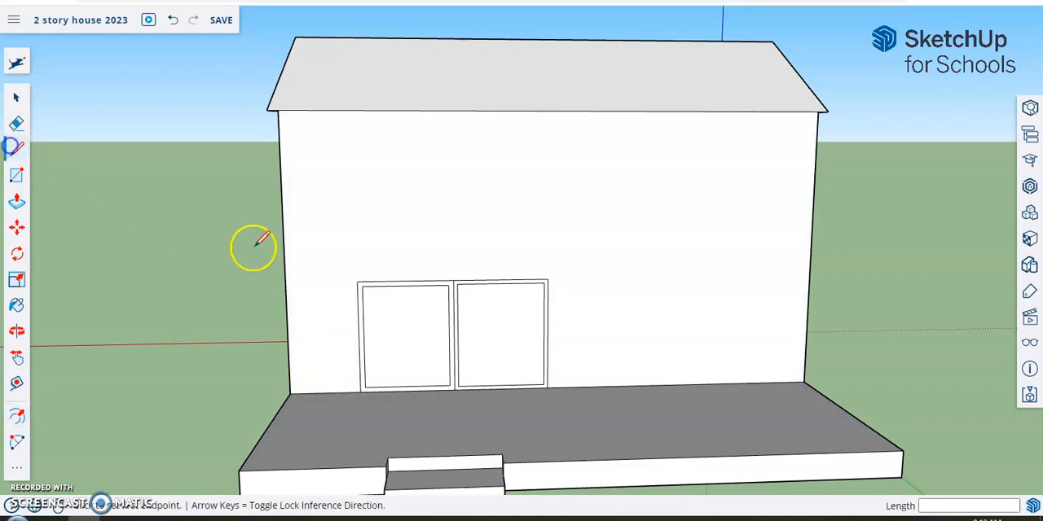
right_click(398, 381)
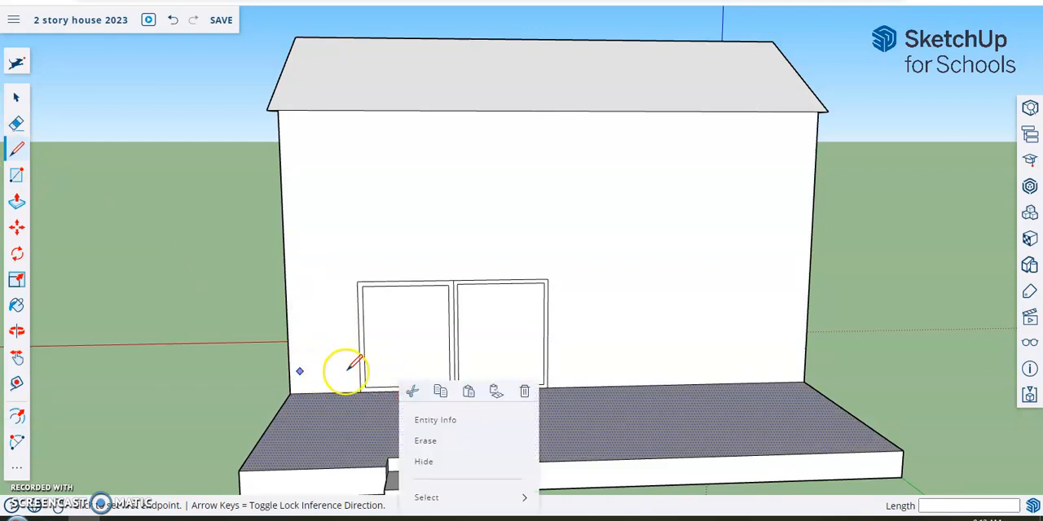
middle_click_drag(321, 368, 347, 356)
scroll(361, 349, "up", 6)
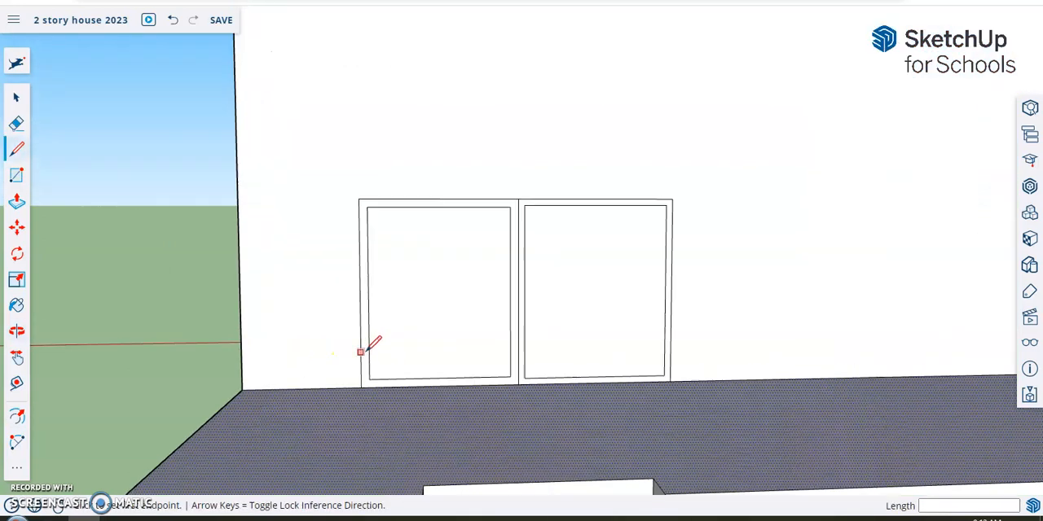
scroll(361, 352, "up", 2)
left_click(372, 390)
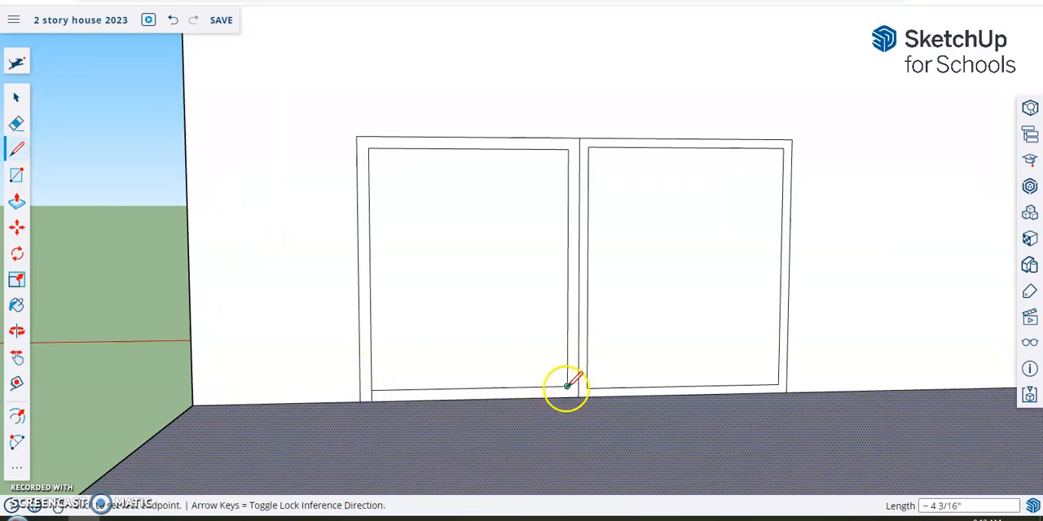
left_click(592, 396)
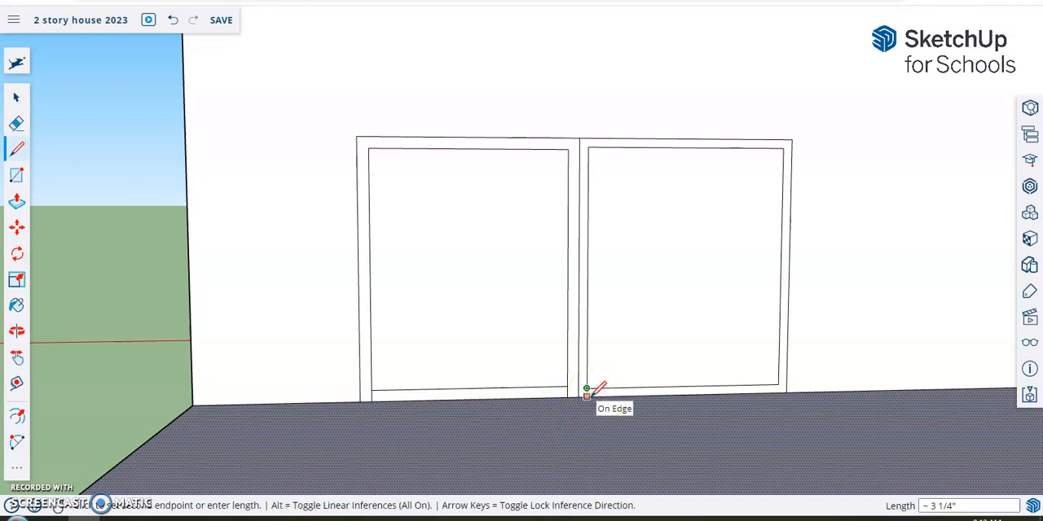
left_click(778, 383)
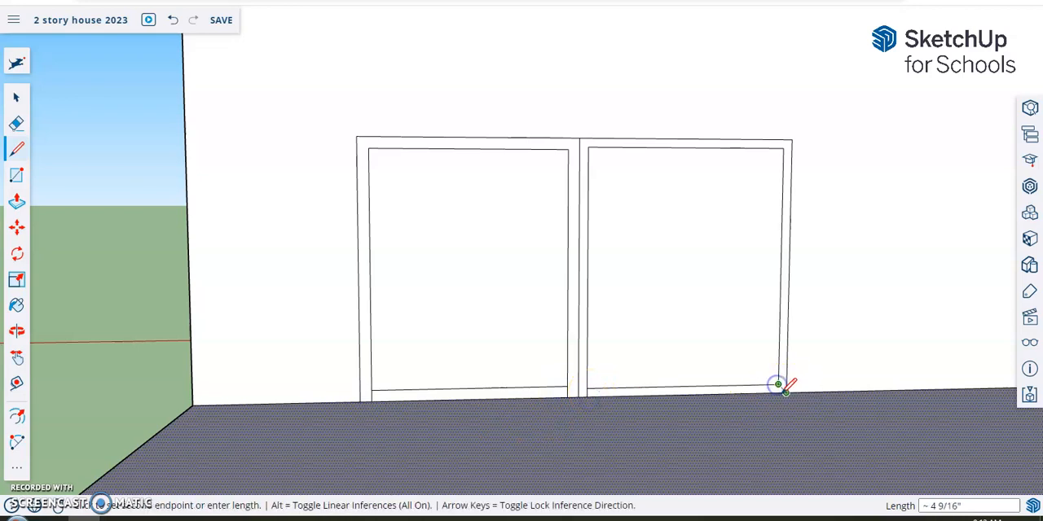
scroll(778, 389, "up", 3)
scroll(778, 390, "down", 2)
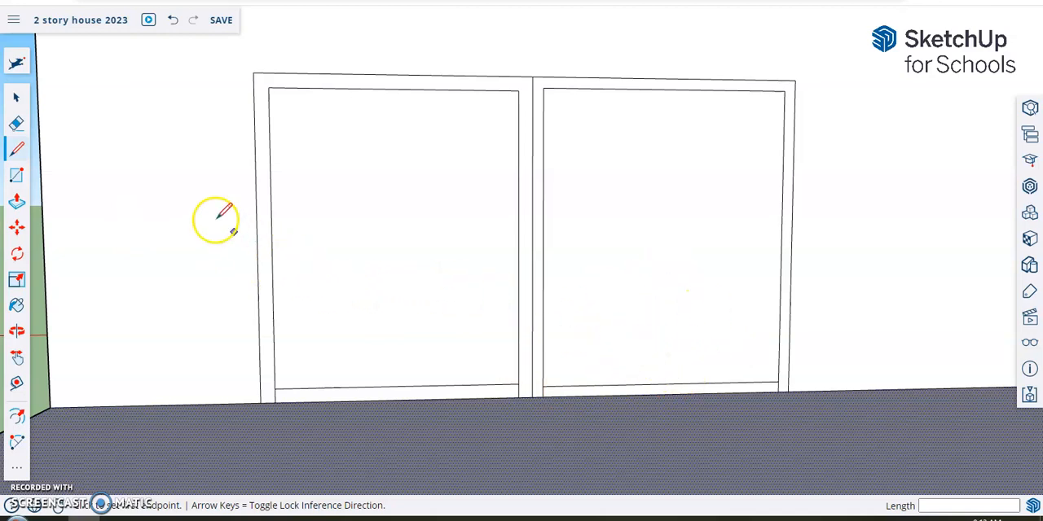
- Erase the bottom inner edges of both door panels so each frame has only sides and a top
left_click(17, 127)
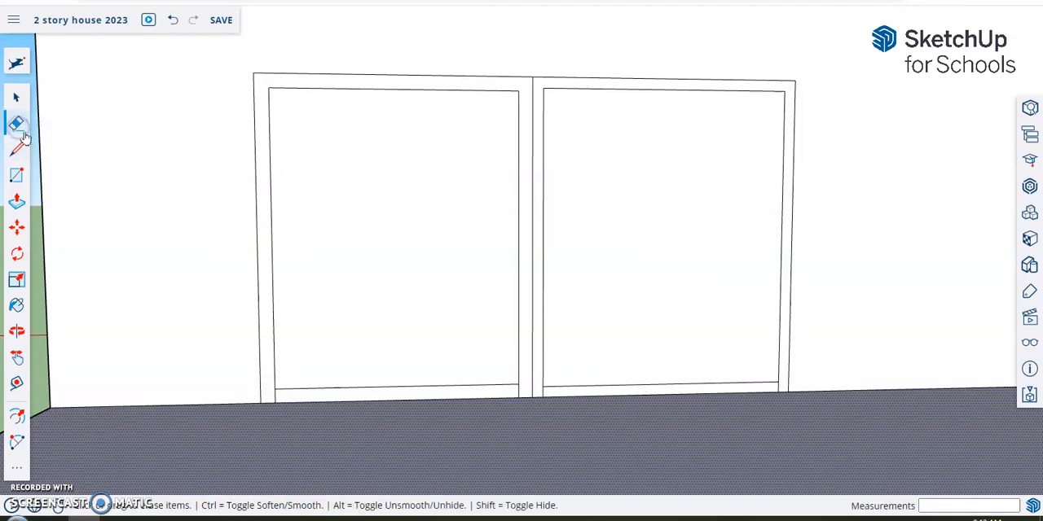
left_click(276, 395)
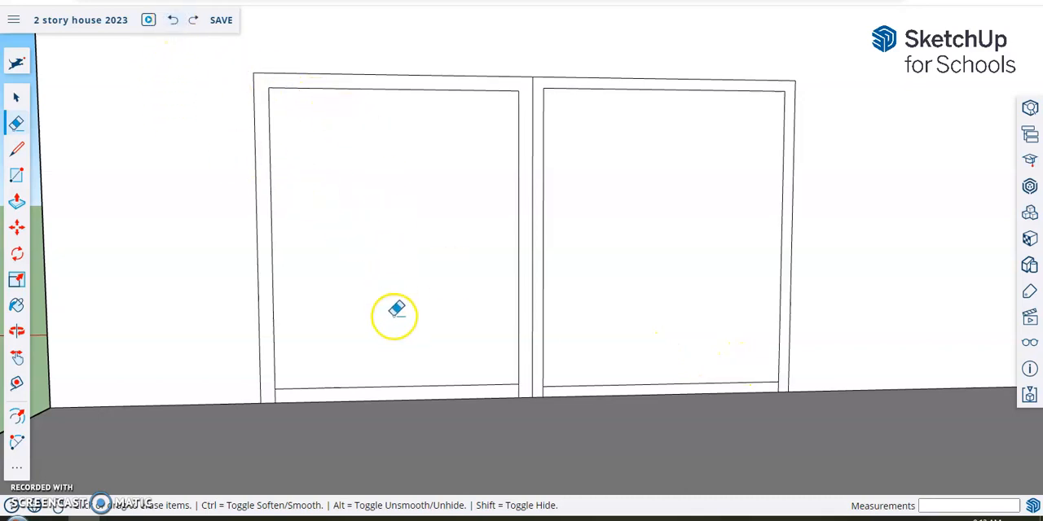
left_click(408, 381)
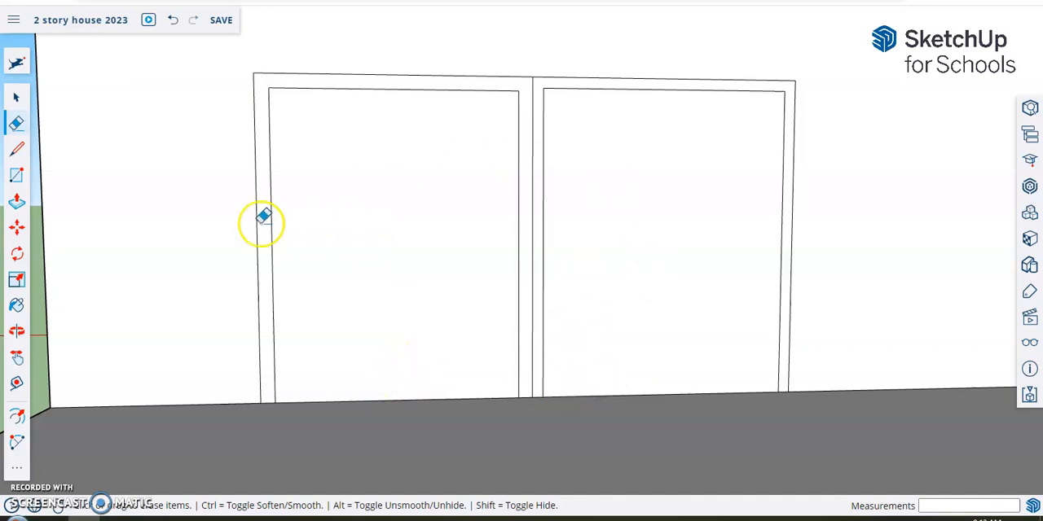
- Pull the left door panel's frame out from the wall by about 1 5/16"
left_click(18, 205)
middle_click_drag(122, 210, 156, 240)
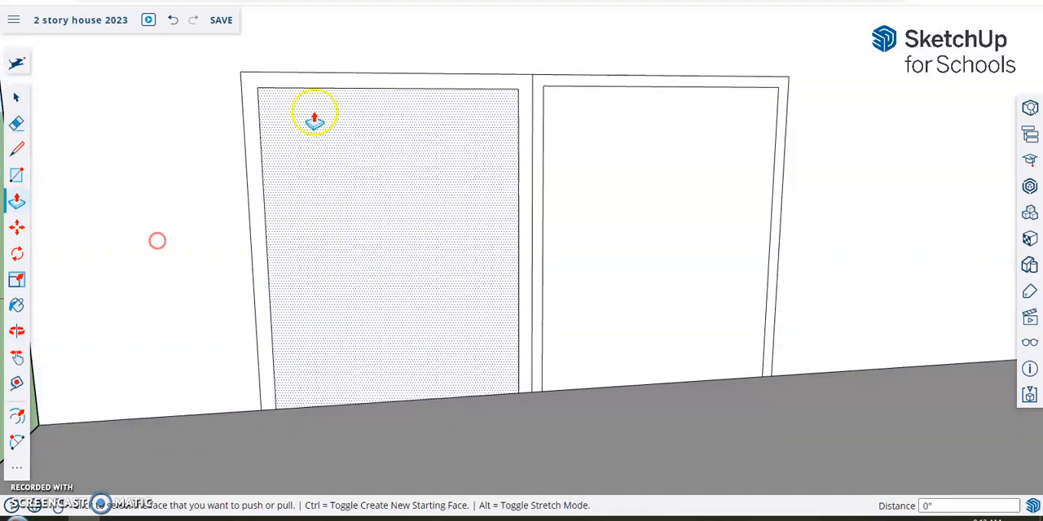
left_click(383, 84)
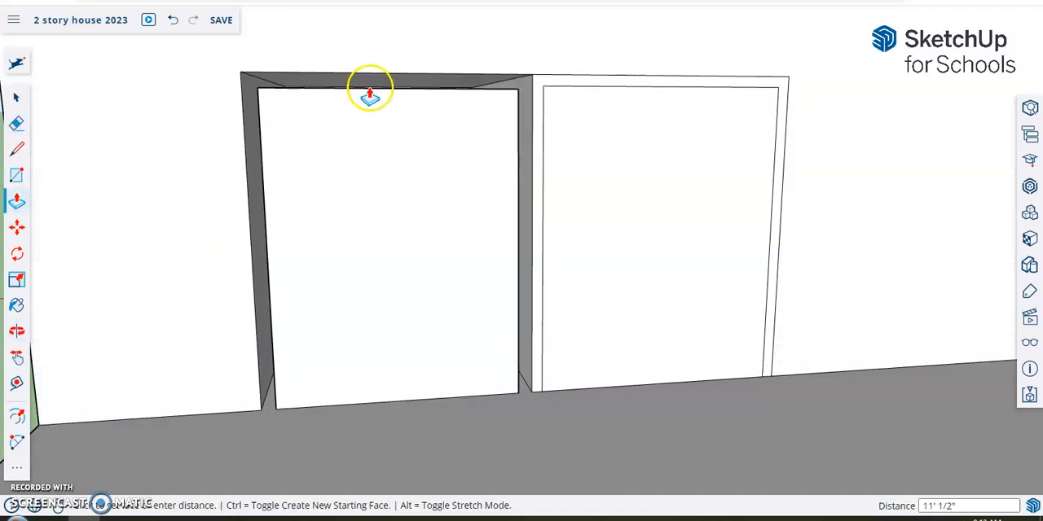
middle_click_drag(378, 84, 505, 81)
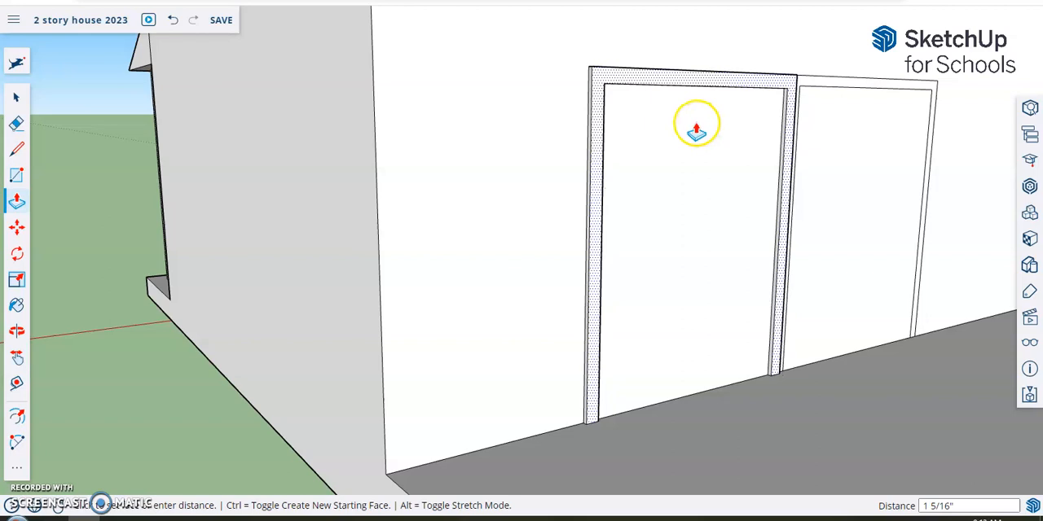
left_click(696, 129)
- Pull the right door panel's frame out by 1 5/16" to match the left frame
middle_click_drag(905, 203, 595, 203)
left_click(259, 256)
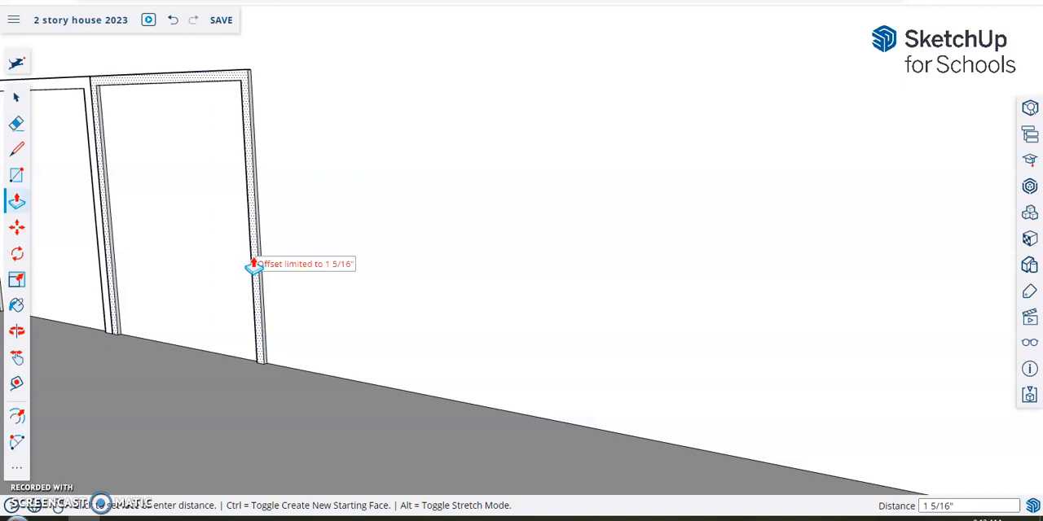
left_click(253, 265)
- Draw a narrow upright handle rectangle, about 1' by 3", on the left door panel beside its outer frame
middle_click_drag(224, 252, 408, 240)
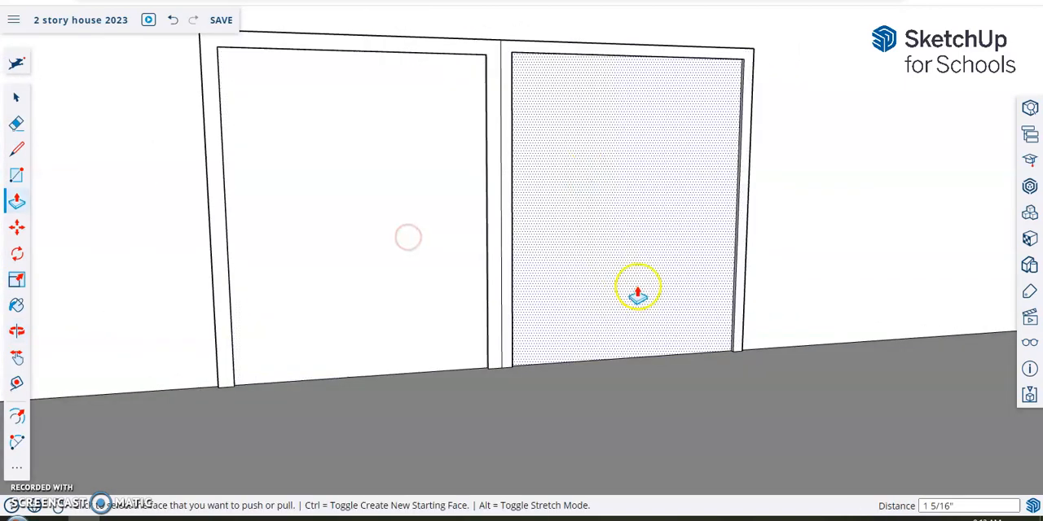
scroll(652, 244, "down", 5)
scroll(661, 234, "down", 3)
mouse_move(799, 237)
middle_mouse_down()
mouse_move(798, 296)
mouse_move(790, 281)
middle_mouse_up()
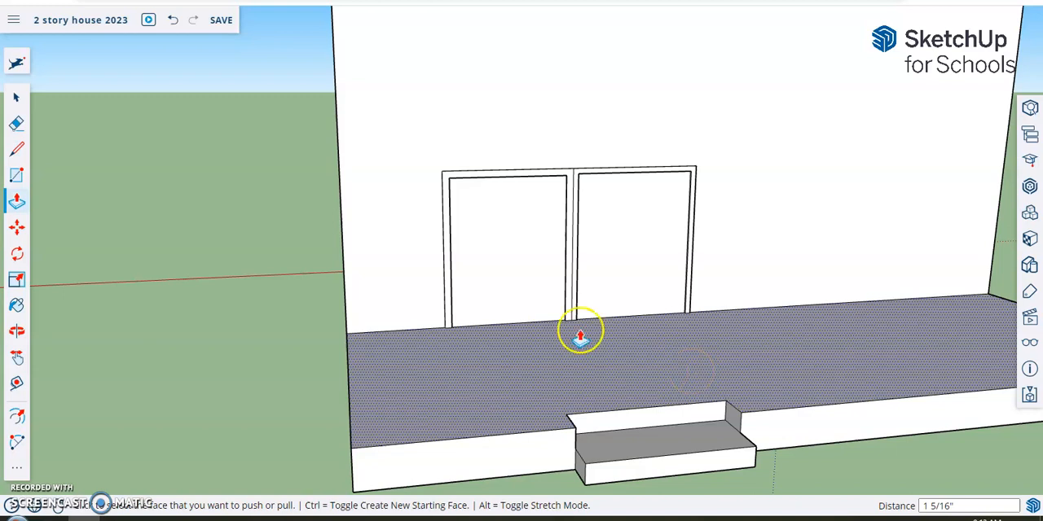
left_click(16, 174)
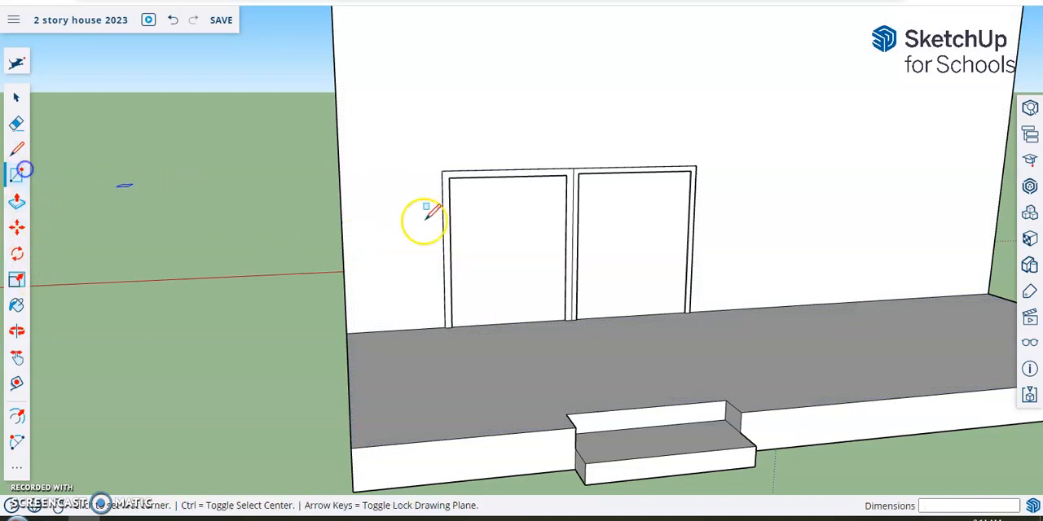
scroll(668, 279, "up", 2)
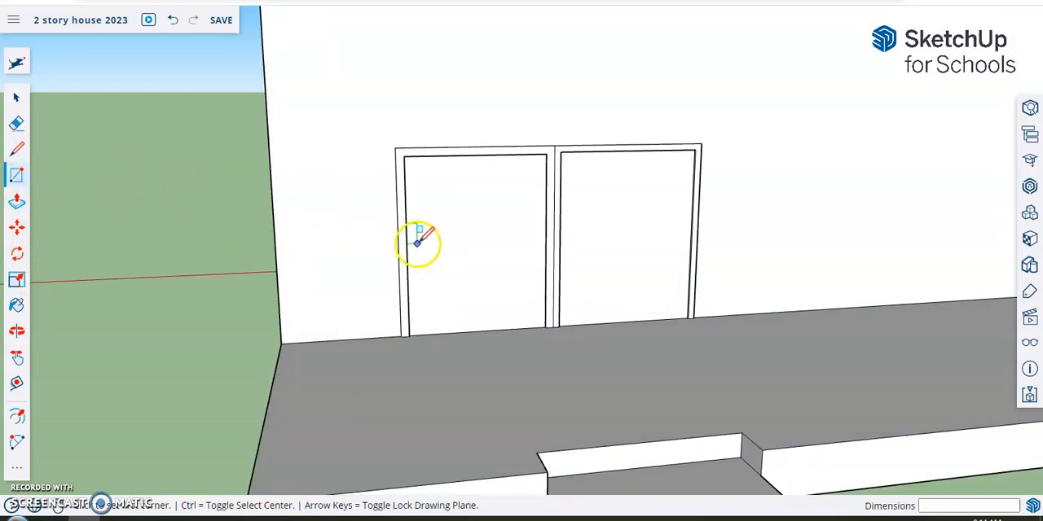
left_click(417, 241)
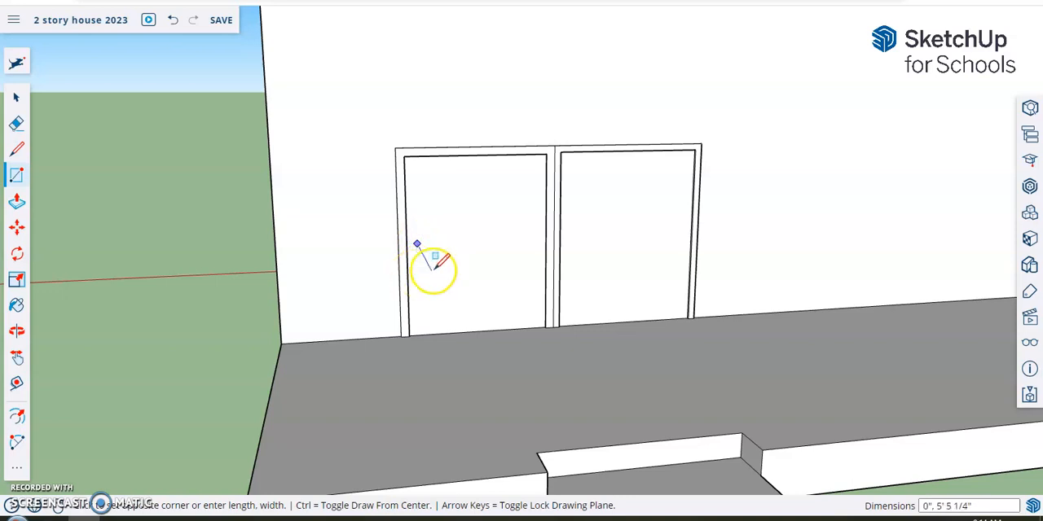
scroll(429, 267, "up", 1)
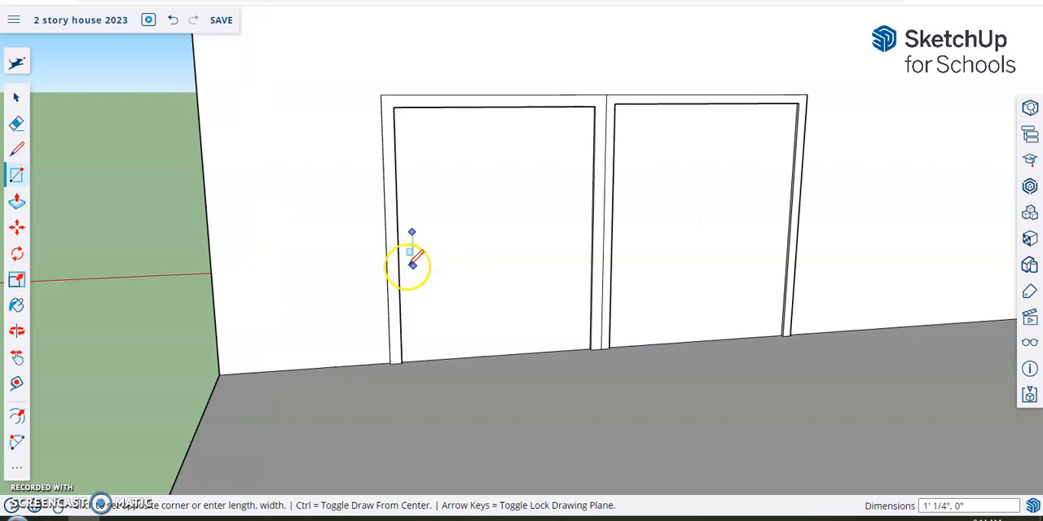
left_click(405, 266)
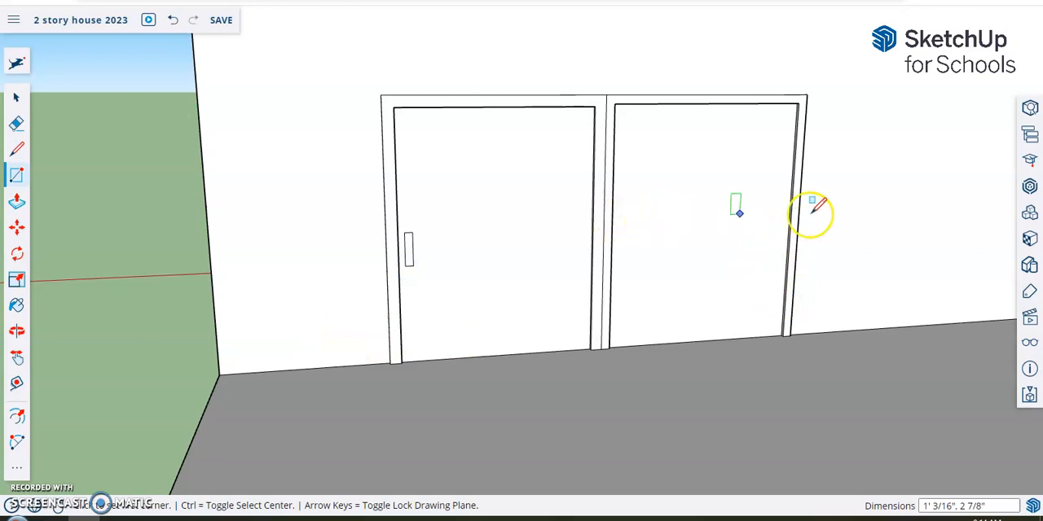
- View the finished deck and double door from both rear corners of the house and save the model
scroll(815, 210, "down", 5)
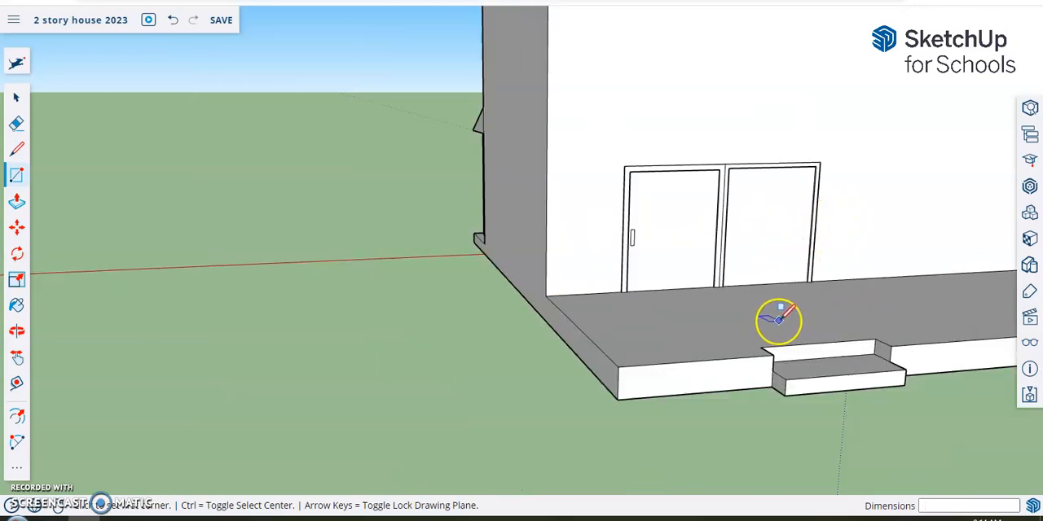
scroll(778, 317, "down", 2)
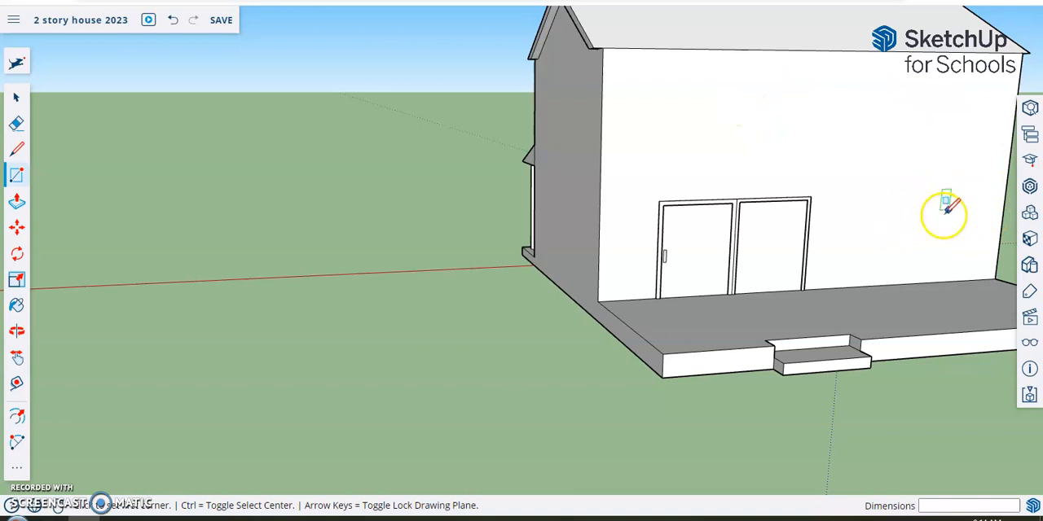
middle_click_drag(529, 158, 674, 90)
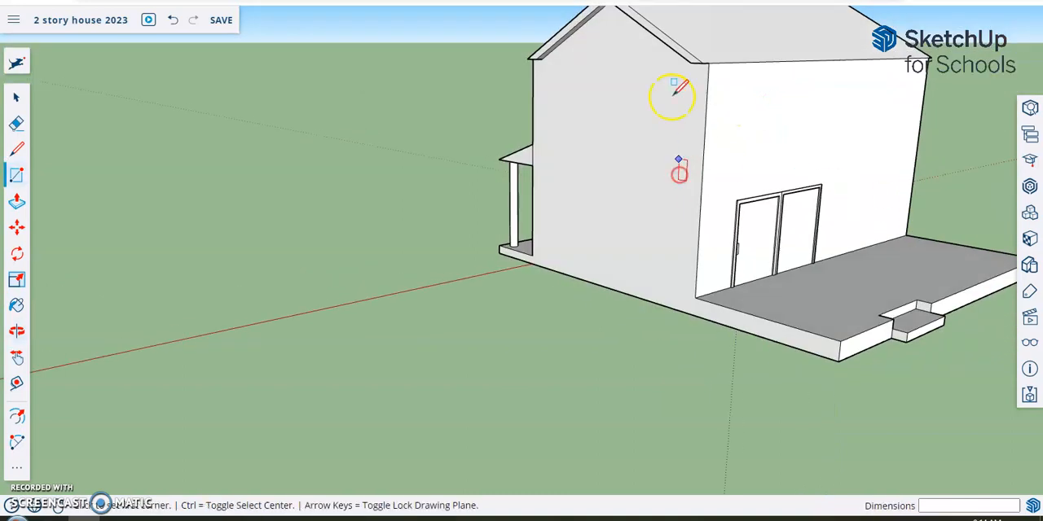
middle_click_drag(917, 147, 473, 156)
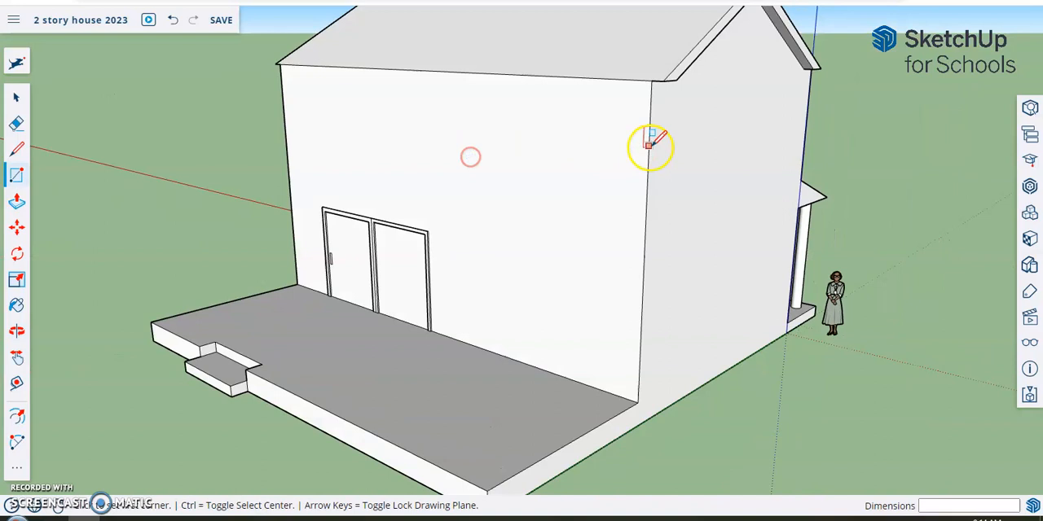
left_click(221, 21)
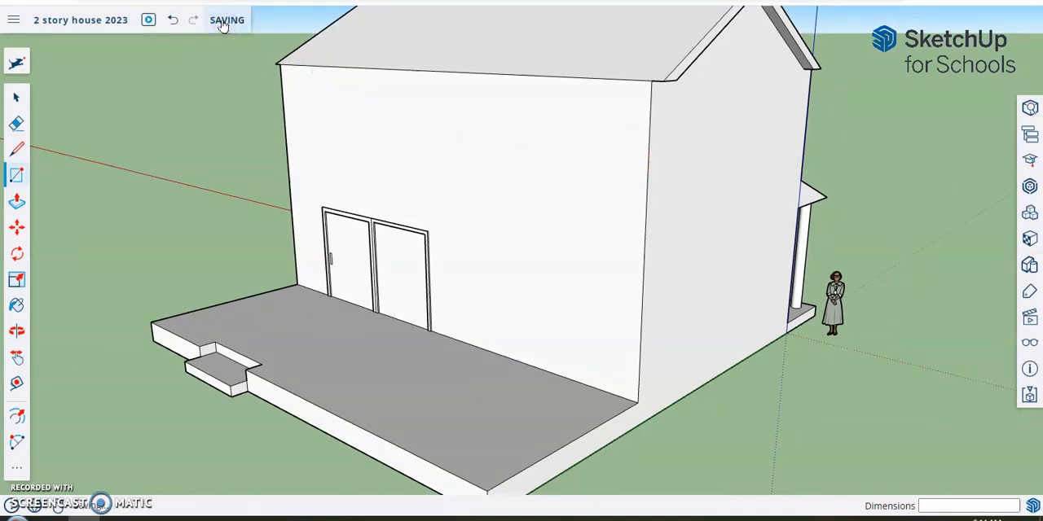